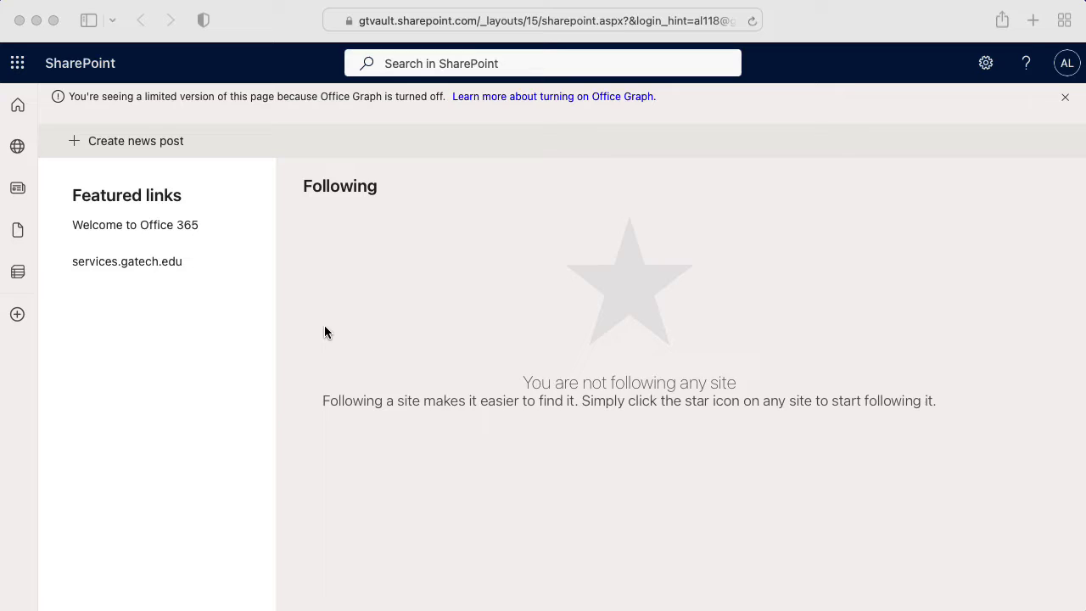
Step: Open the Microsoft 365 apps list from the app launcher
{"action": "left_click", "coordinate": [17, 63]}
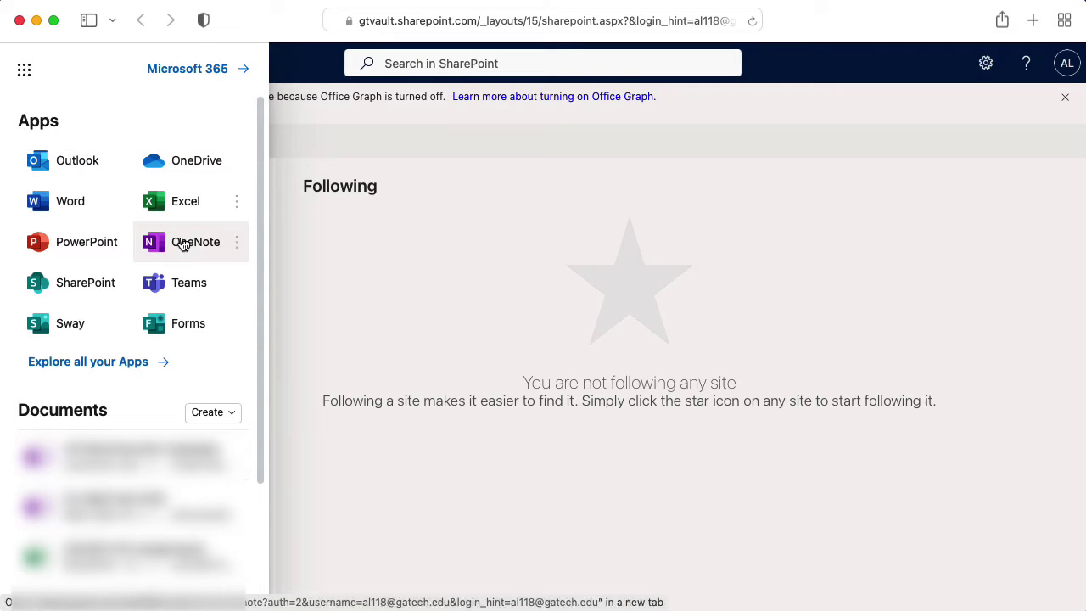
Step: Open Microsoft Teams and start creating a new team of type Other
{"action": "left_click", "coordinate": [180, 284]}
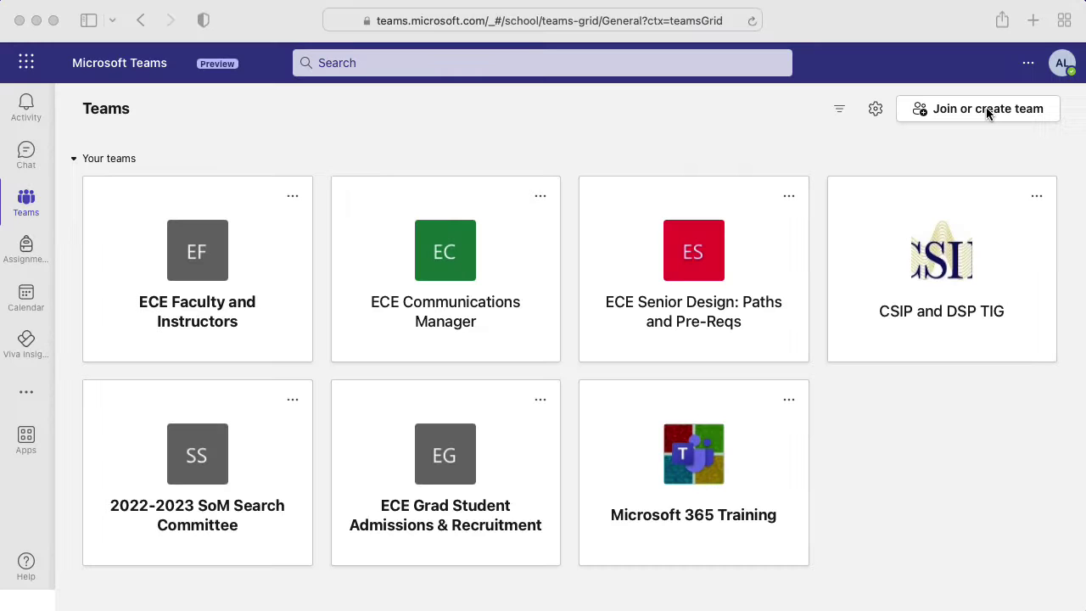
{"action": "left_click", "coordinate": [986, 108]}
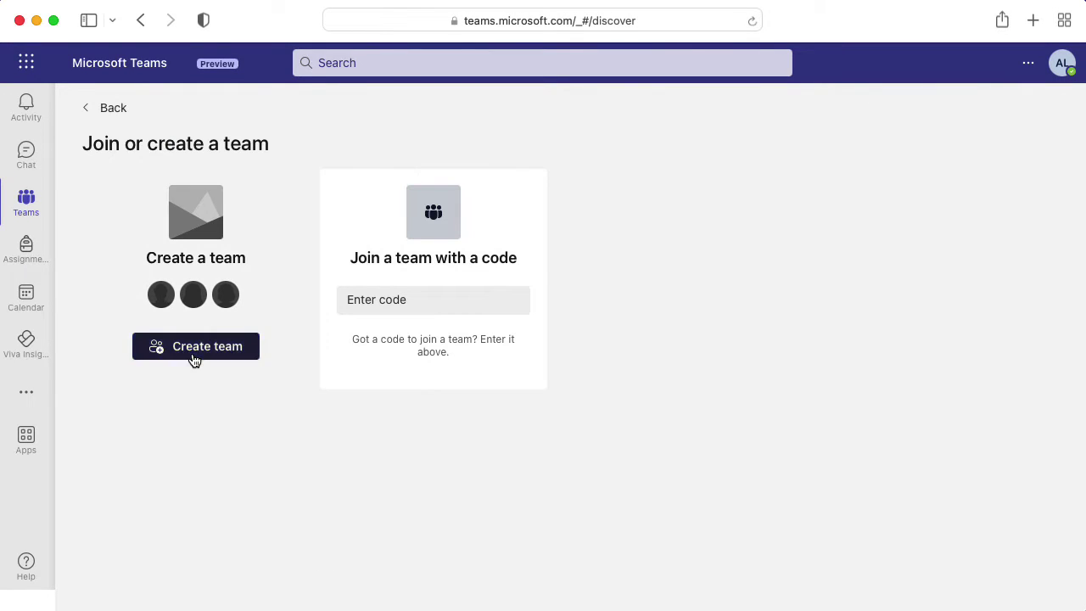
{"action": "left_click", "coordinate": [194, 353]}
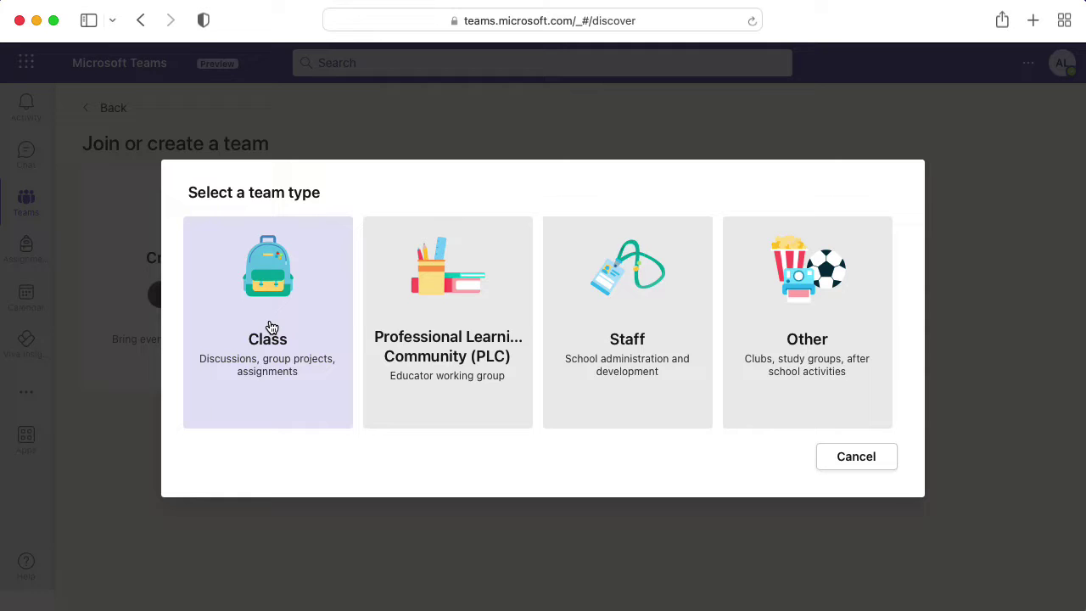
{"action": "left_click", "coordinate": [805, 303]}
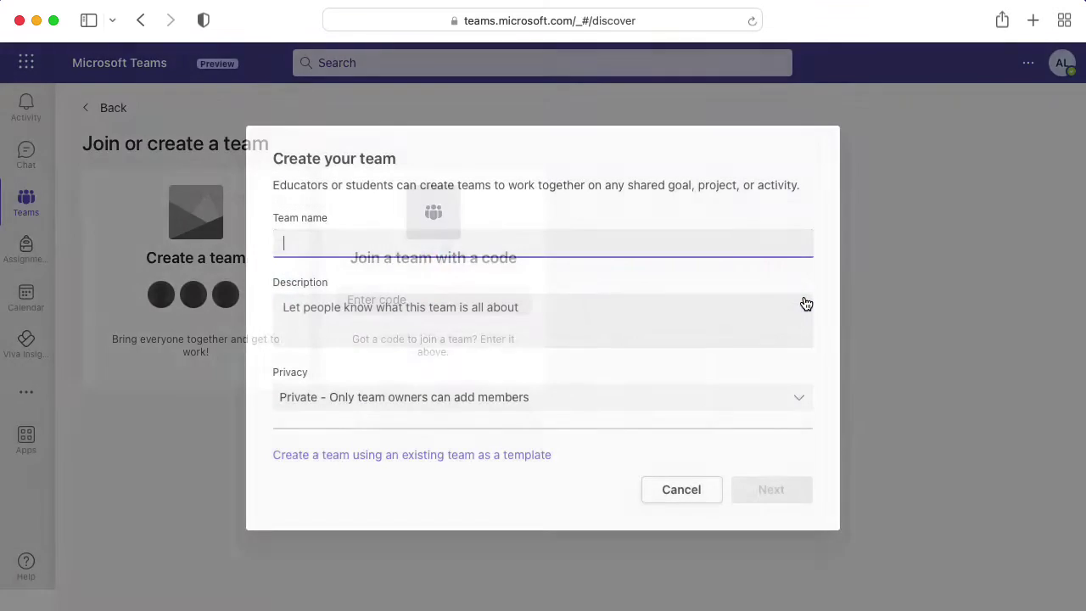
Step: Name the team 'Retrofuturistic Hardware VIP', create it, and skip adding members
{"action": "type", "text": "Retr"}
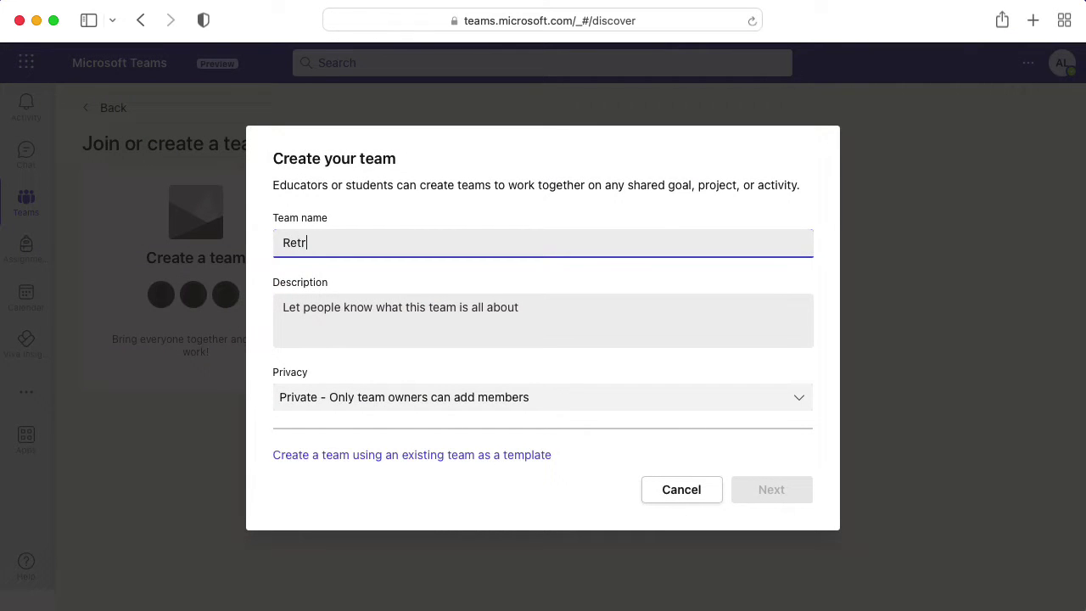
{"action": "type", "text": "ofuristic Har"}
{"action": "key", "text": "BackSpace"}
{"action": "key", "text": "BackSpace"}
{"action": "key", "text": "BackSpace"}
{"action": "key", "text": "BackSpace"}
{"action": "key", "text": "BackSpace"}
{"action": "key", "text": "BackSpace"}
{"action": "key", "text": "BackSpace"}
{"action": "type", "text": "turistic H"}
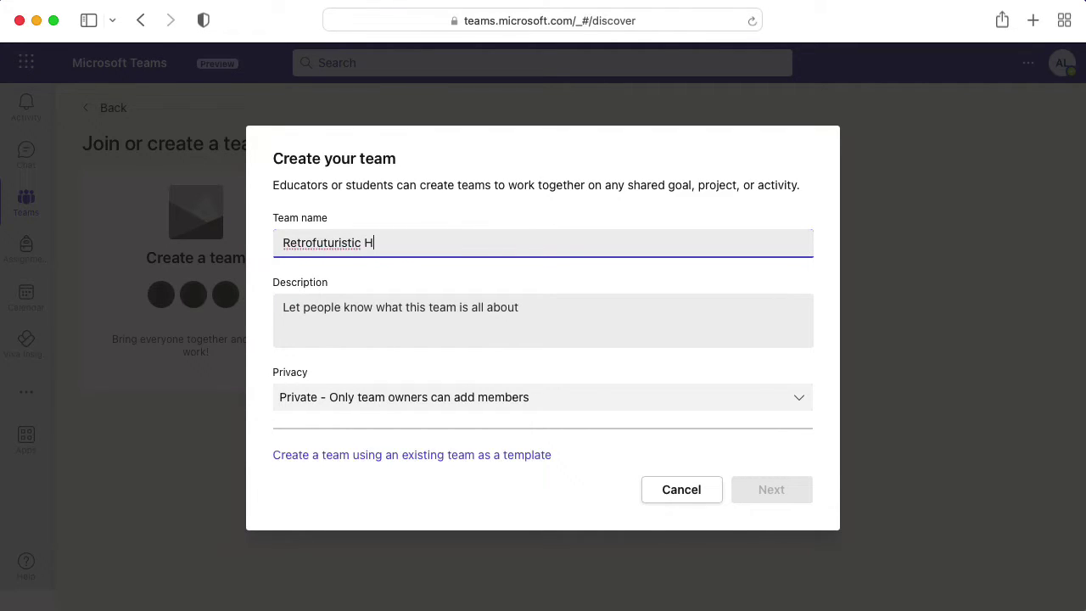
{"action": "type", "text": "ar"}
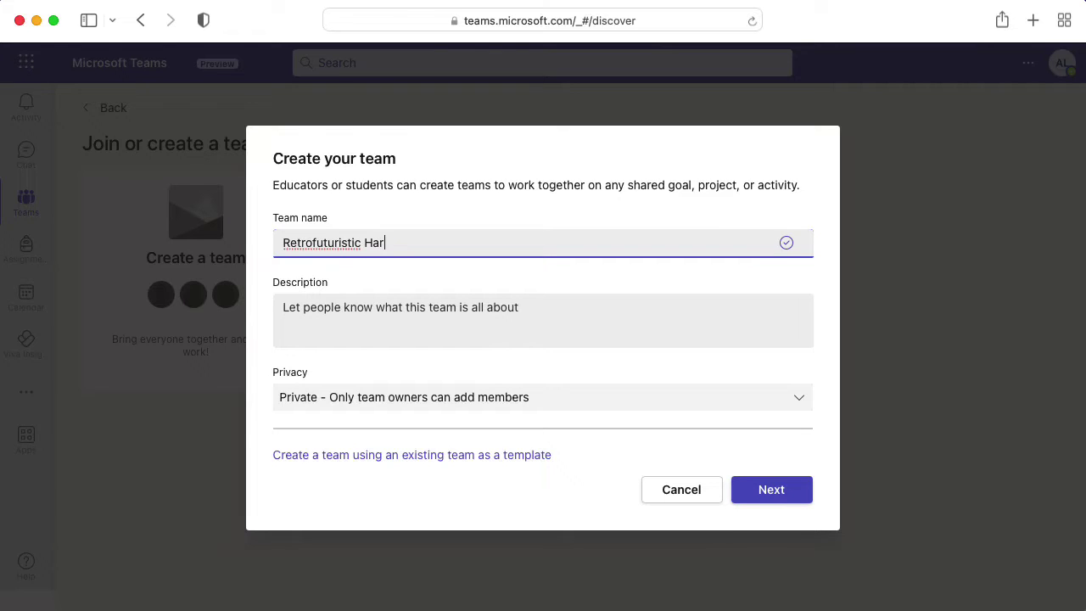
{"action": "type", "text": "dware VIP"}
{"action": "left_click", "coordinate": [787, 490]}
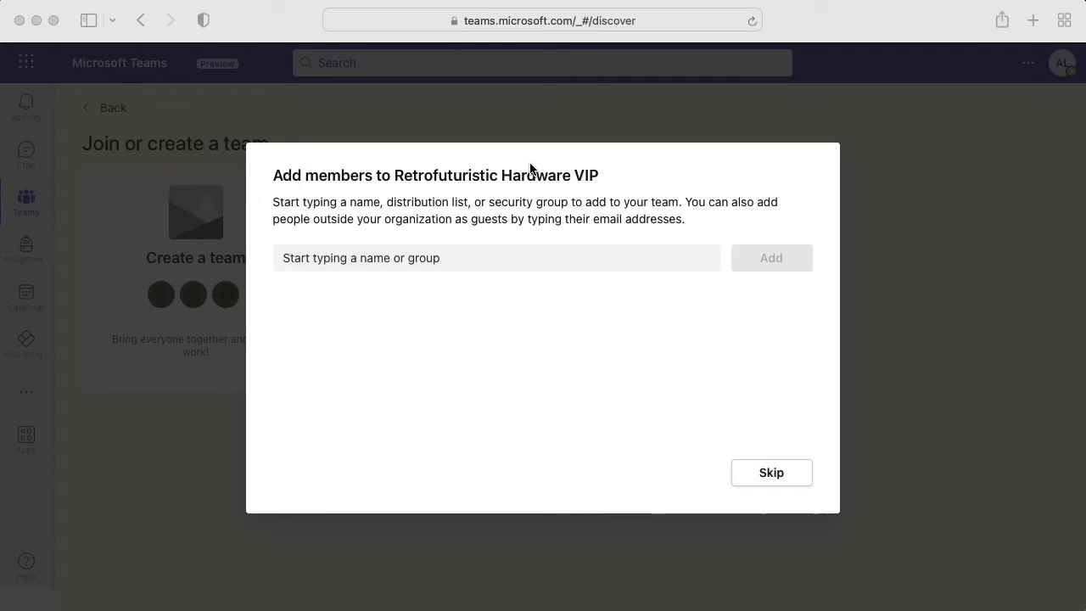
{"action": "left_click", "coordinate": [783, 478]}
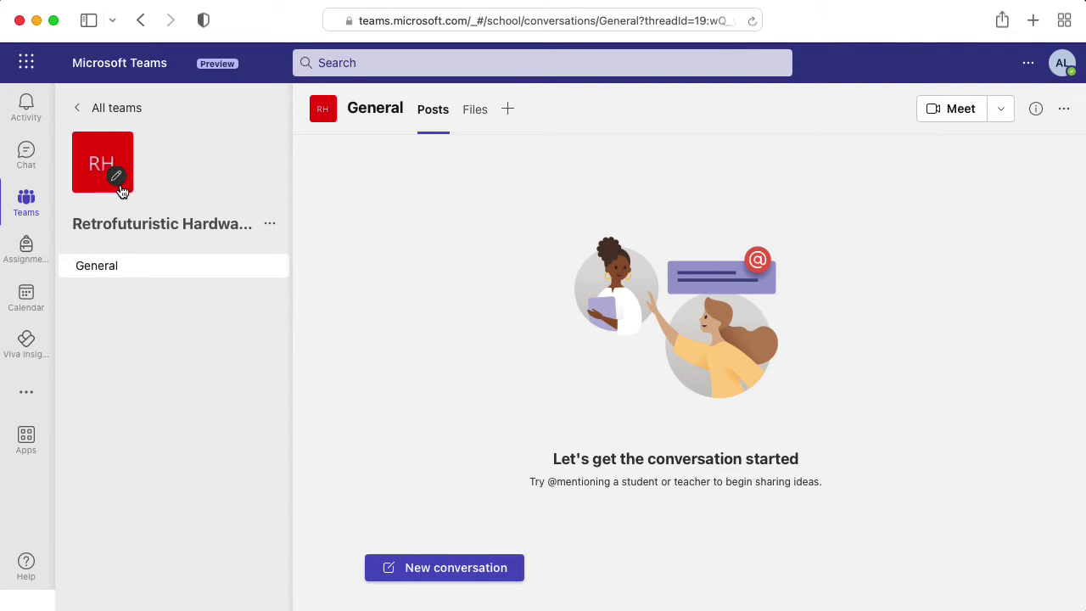
Step: Upload RFHWLogo.png as the team's avatar and save the team details
{"action": "left_click", "coordinate": [120, 181]}
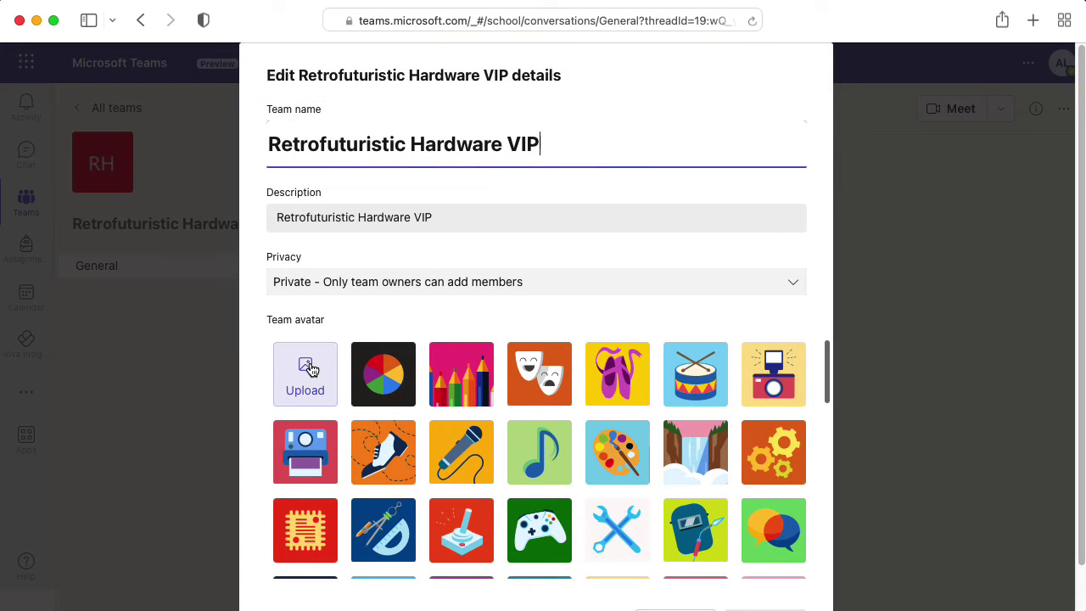
{"action": "left_click", "coordinate": [309, 370]}
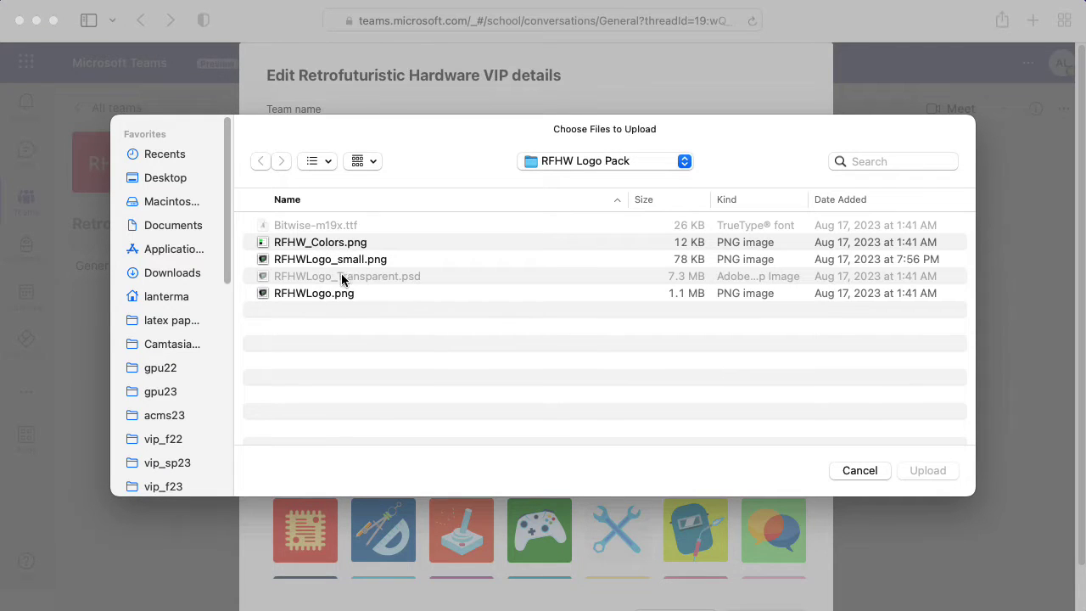
{"action": "left_click", "coordinate": [346, 295]}
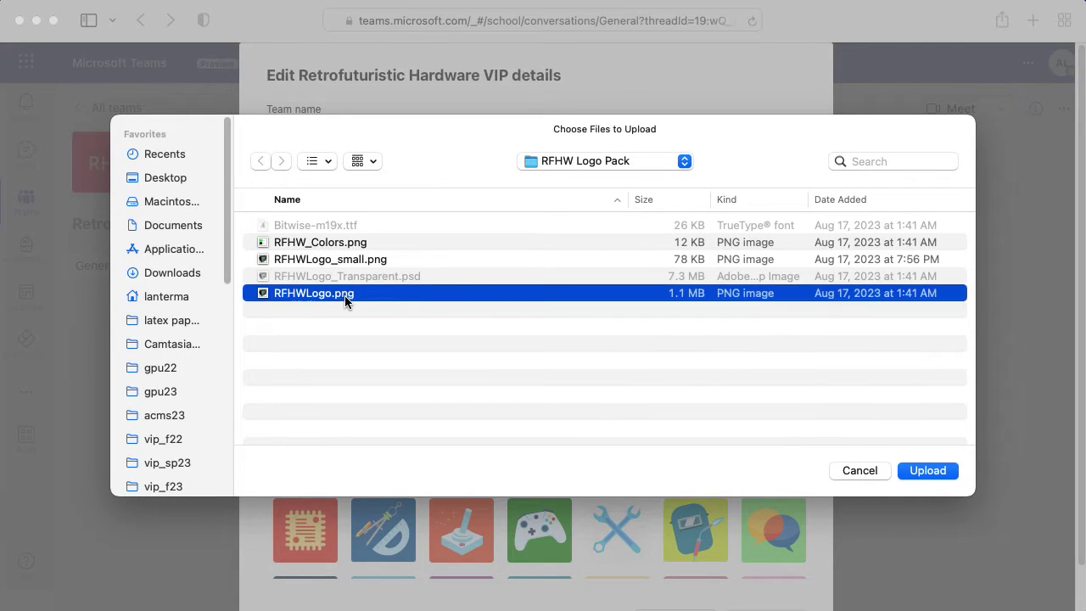
{"action": "left_click", "coordinate": [928, 470]}
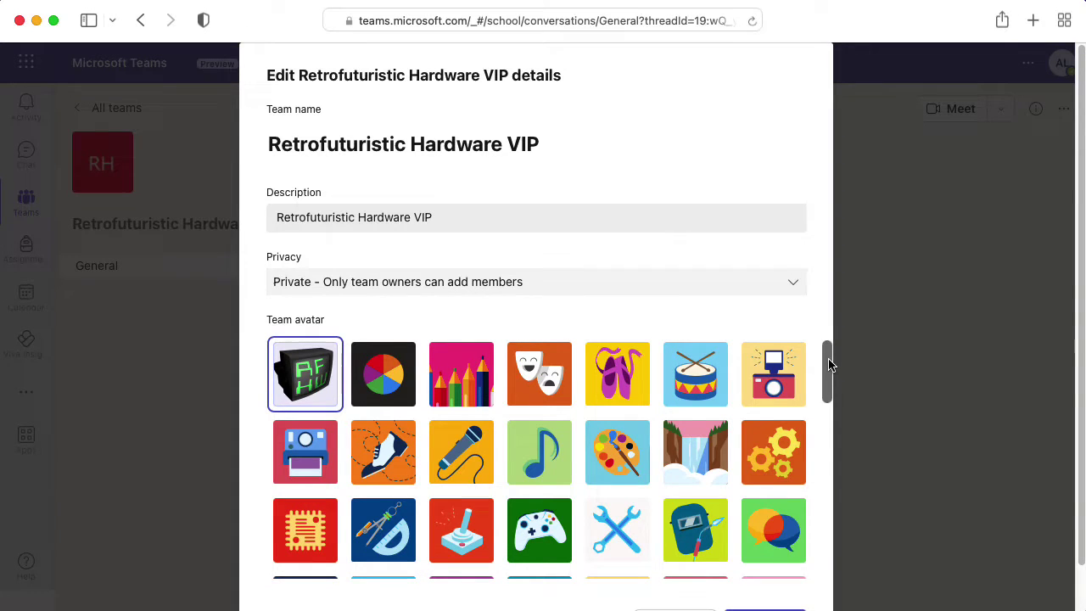
{"action": "left_click_drag", "start_coordinate": [829, 364], "coordinate": [871, 272]}
{"action": "scroll", "coordinate": [899, 467], "scroll_direction": "down", "scroll_amount": 1}
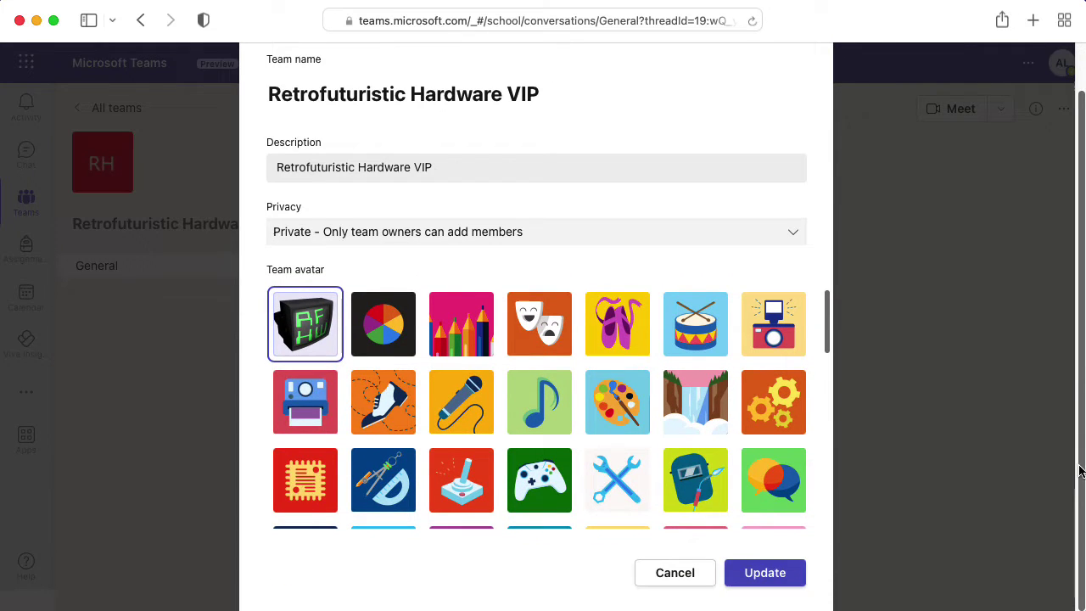
{"action": "left_click", "coordinate": [766, 574]}
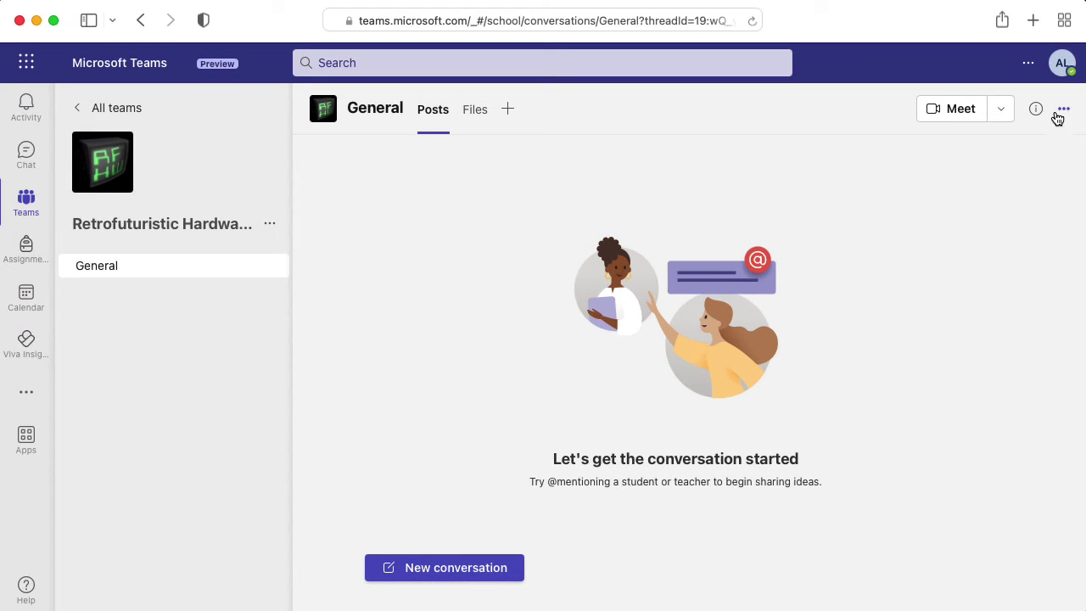
Step: Open the General channel's team site in SharePoint and go to its Home page
{"action": "left_click", "coordinate": [1065, 116]}
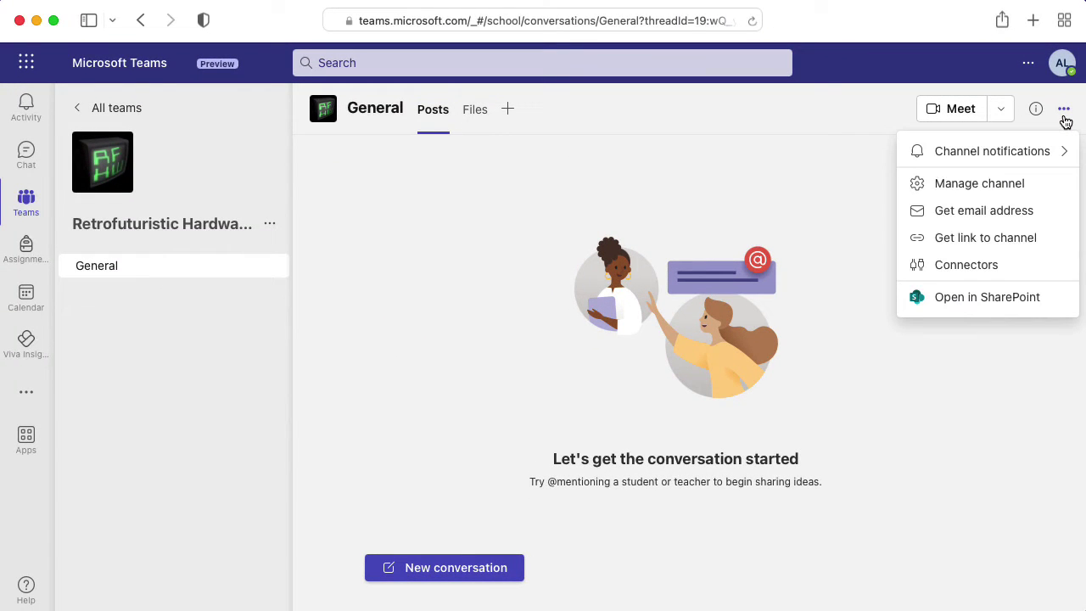
{"action": "left_click", "coordinate": [1002, 299]}
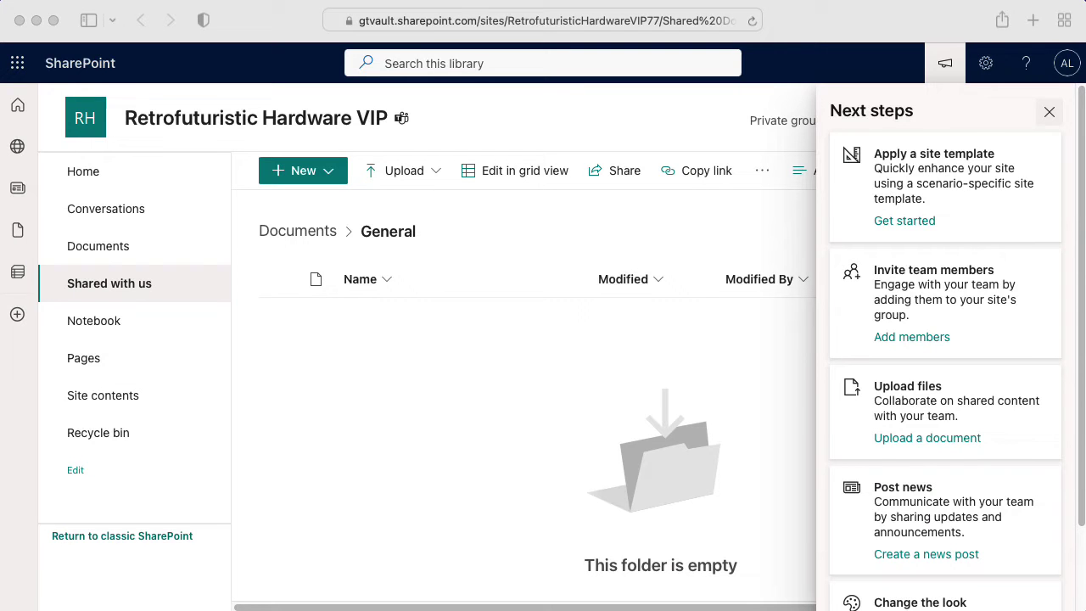
{"action": "left_click", "coordinate": [1049, 112]}
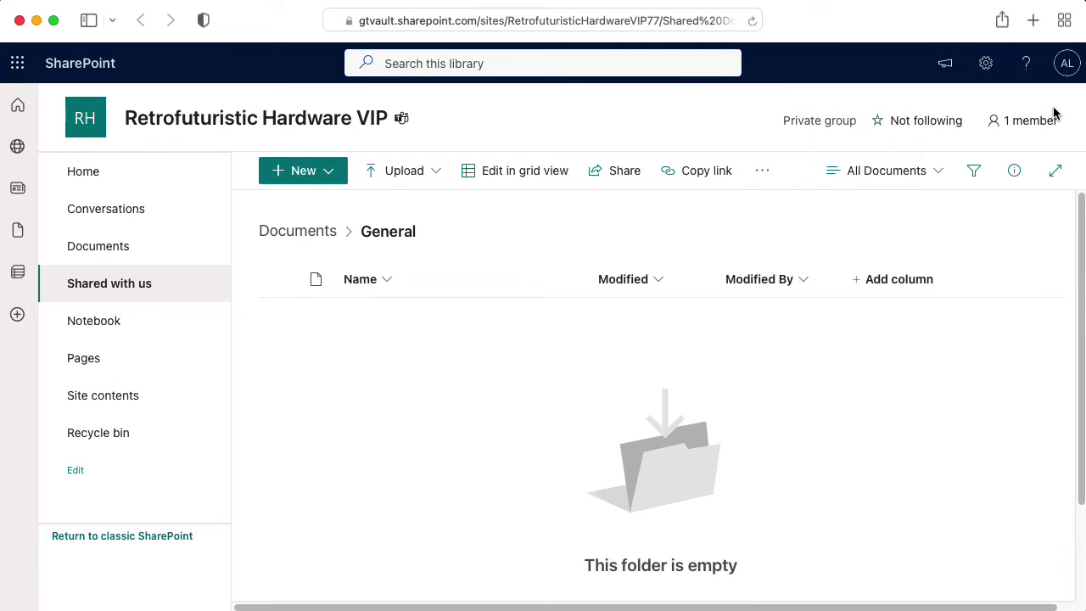
{"action": "left_click", "coordinate": [114, 181]}
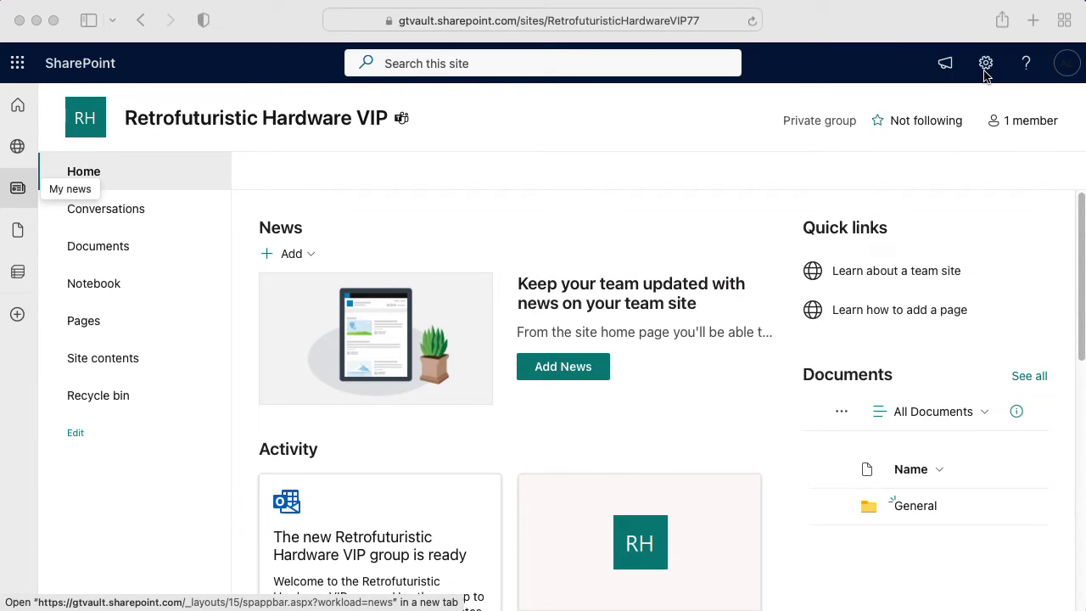
Step: Set the site header's logo thumbnail to RFHWLogo.png and save the header changes
{"action": "left_click", "coordinate": [987, 70]}
{"action": "left_click", "coordinate": [986, 68]}
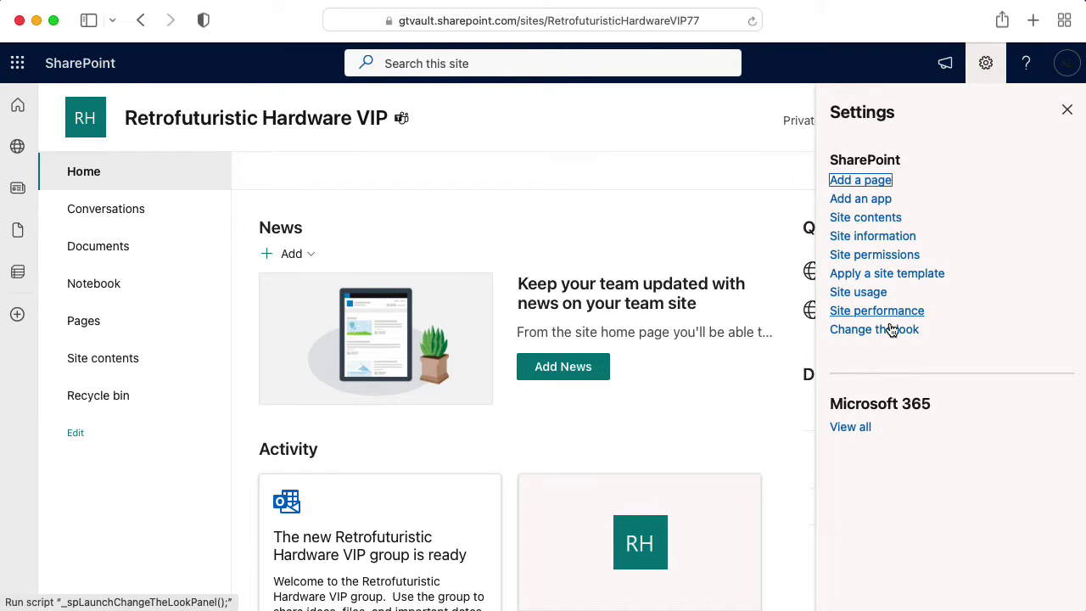
{"action": "left_click", "coordinate": [888, 333]}
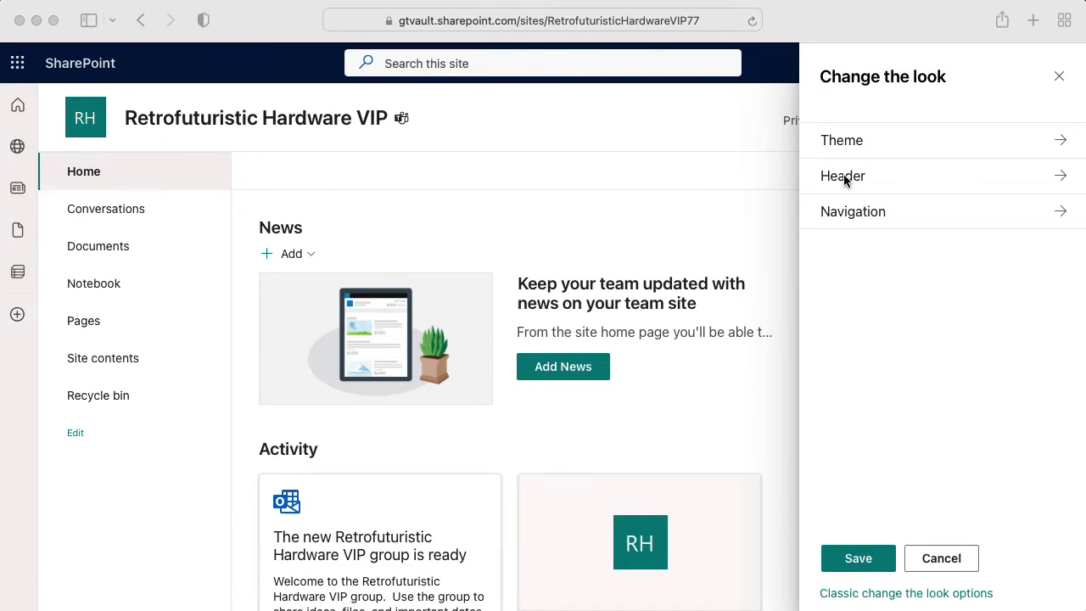
{"action": "left_click", "coordinate": [1061, 180]}
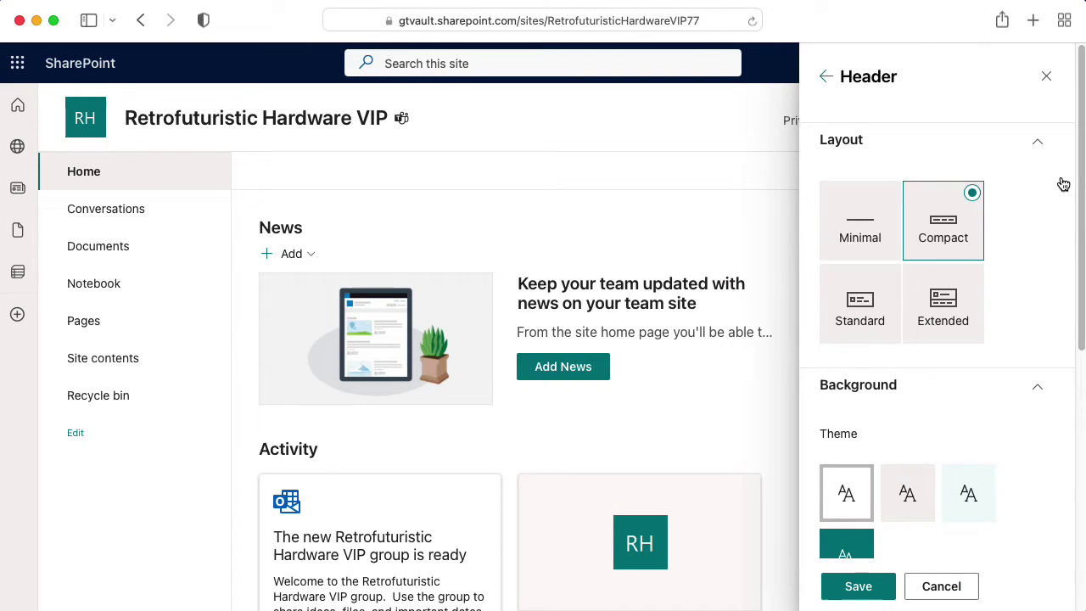
{"action": "left_click_drag", "start_coordinate": [1083, 172], "coordinate": [1084, 392]}
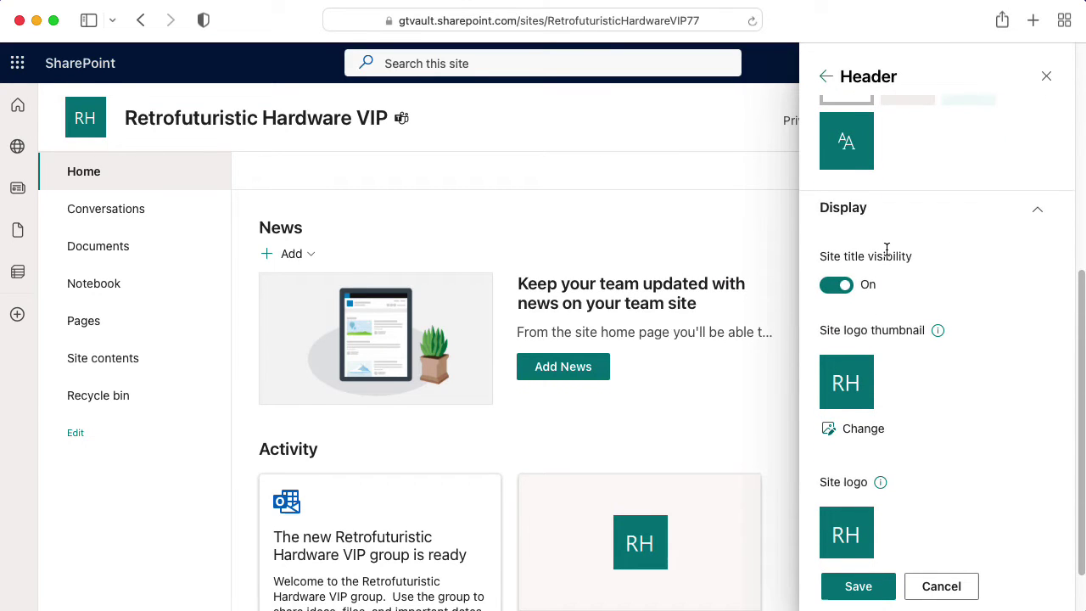
{"action": "left_click", "coordinate": [847, 438]}
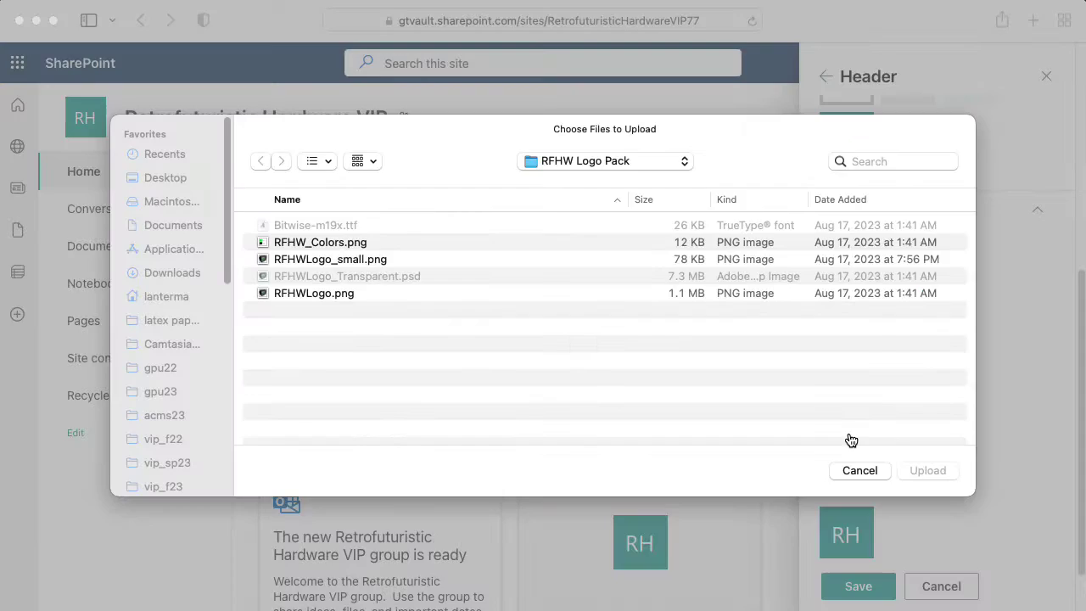
{"action": "left_click", "coordinate": [333, 295]}
{"action": "left_click", "coordinate": [935, 470]}
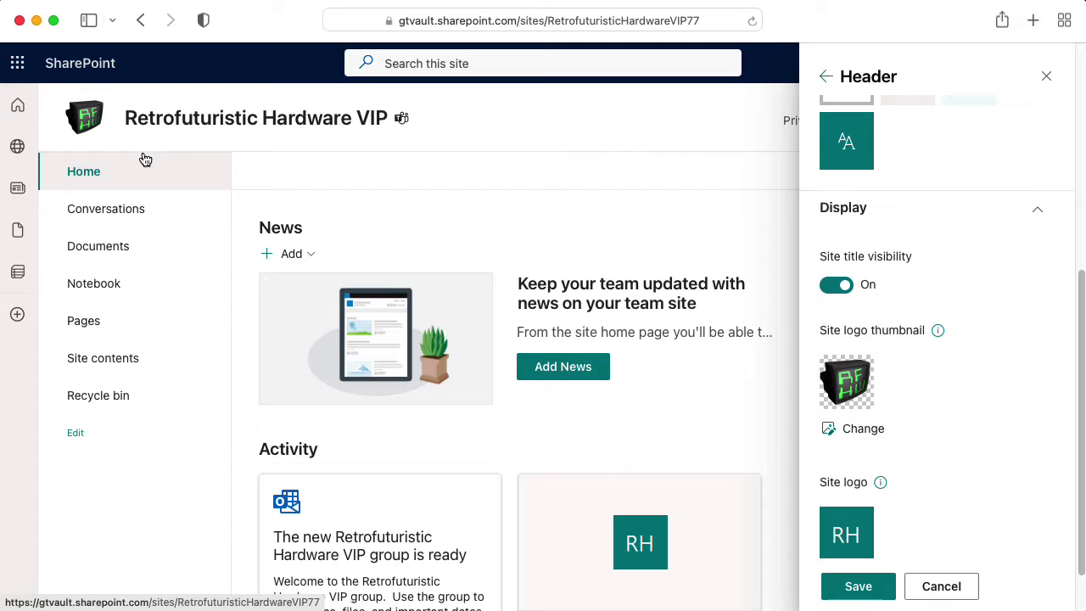
{"action": "left_click", "coordinate": [855, 585]}
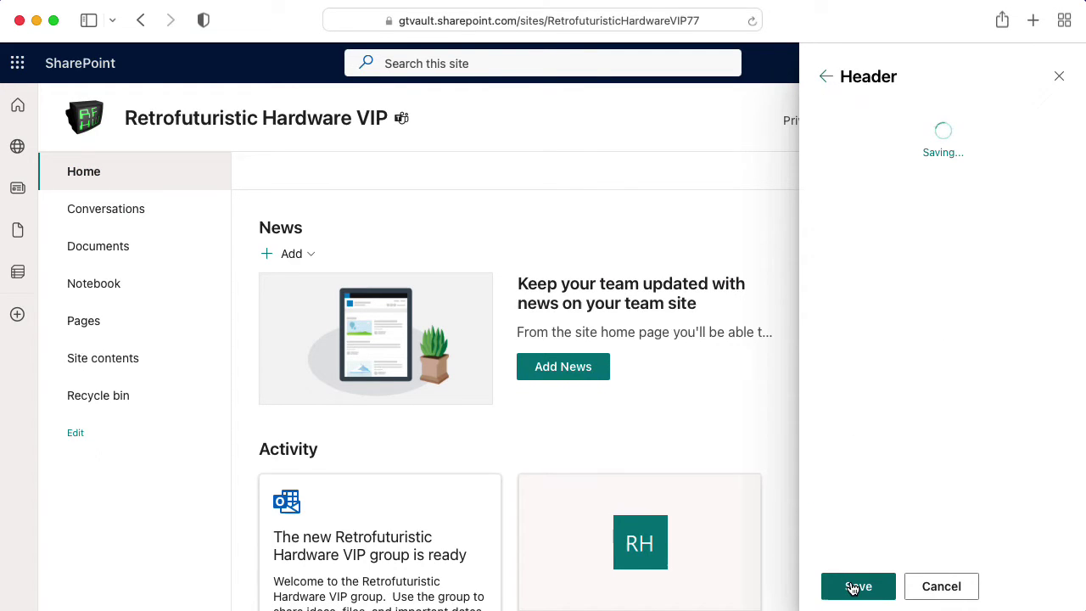
Step: Close the look panel and reach Site settings through the site's contents page
{"action": "left_click", "coordinate": [1061, 115]}
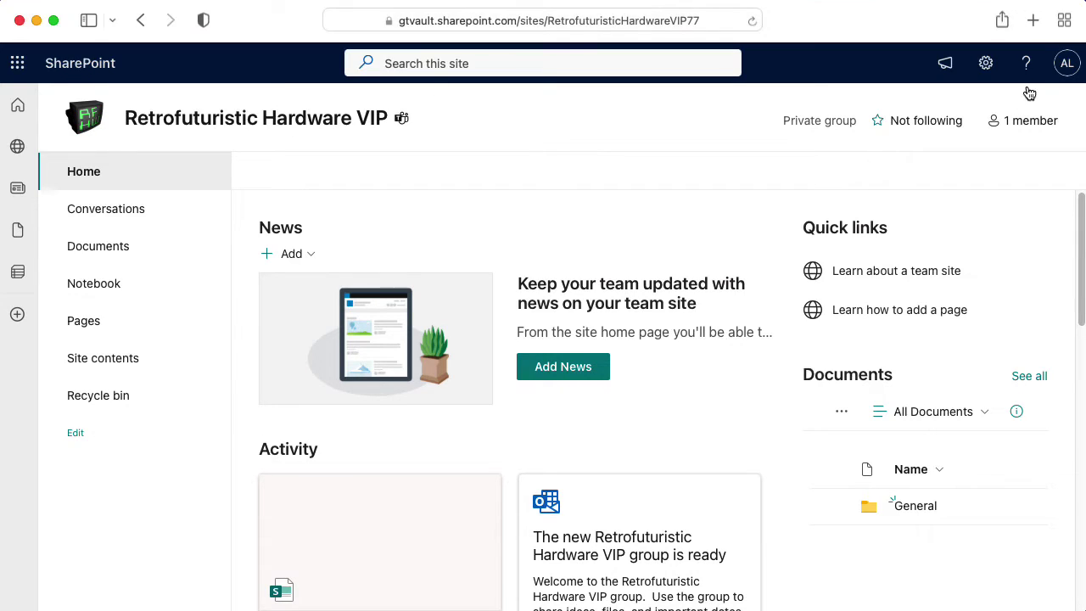
{"action": "left_click", "coordinate": [986, 65]}
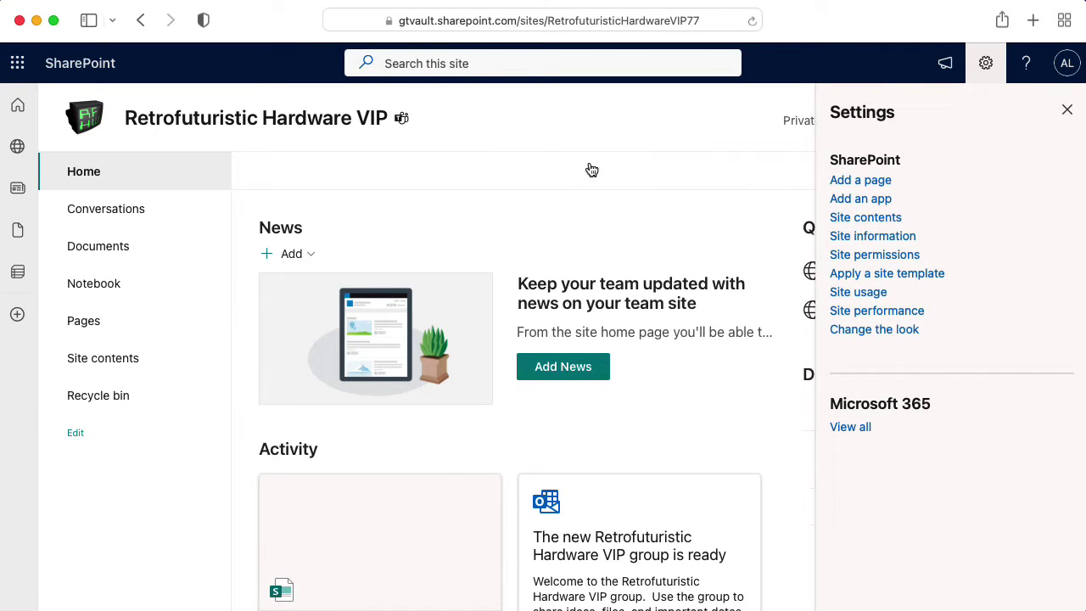
{"action": "left_click", "coordinate": [98, 363]}
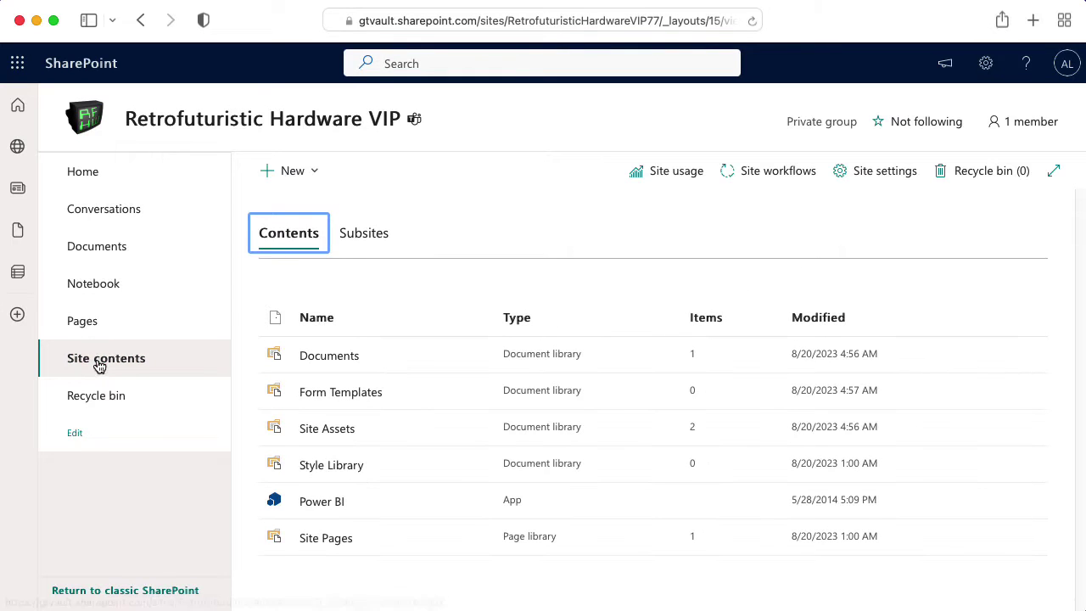
{"action": "left_click", "coordinate": [869, 181]}
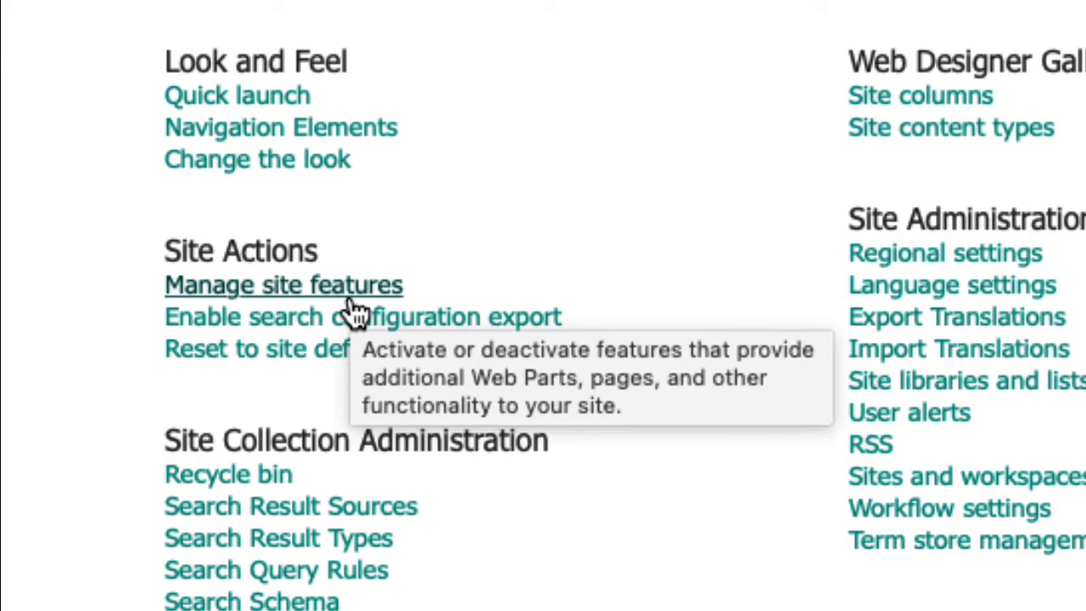
Step: In Manage site features, find and activate the Wiki Page Home Page feature
{"action": "left_click", "coordinate": [354, 297]}
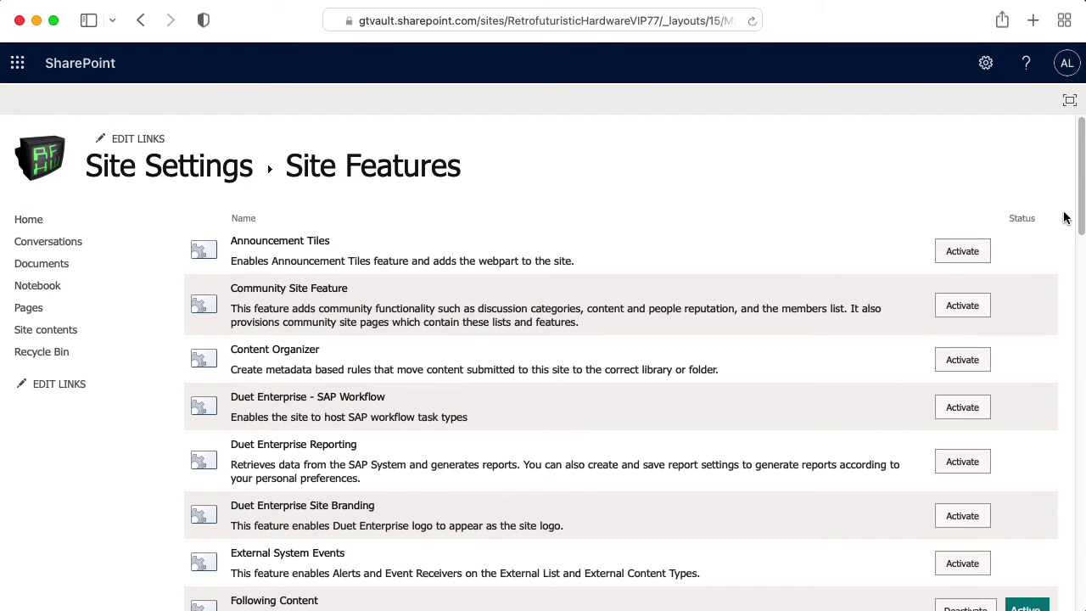
{"action": "scroll", "coordinate": [1079, 219], "scroll_direction": "down", "scroll_amount": 1}
{"action": "left_click_drag", "start_coordinate": [1079, 219], "coordinate": [1064, 450]}
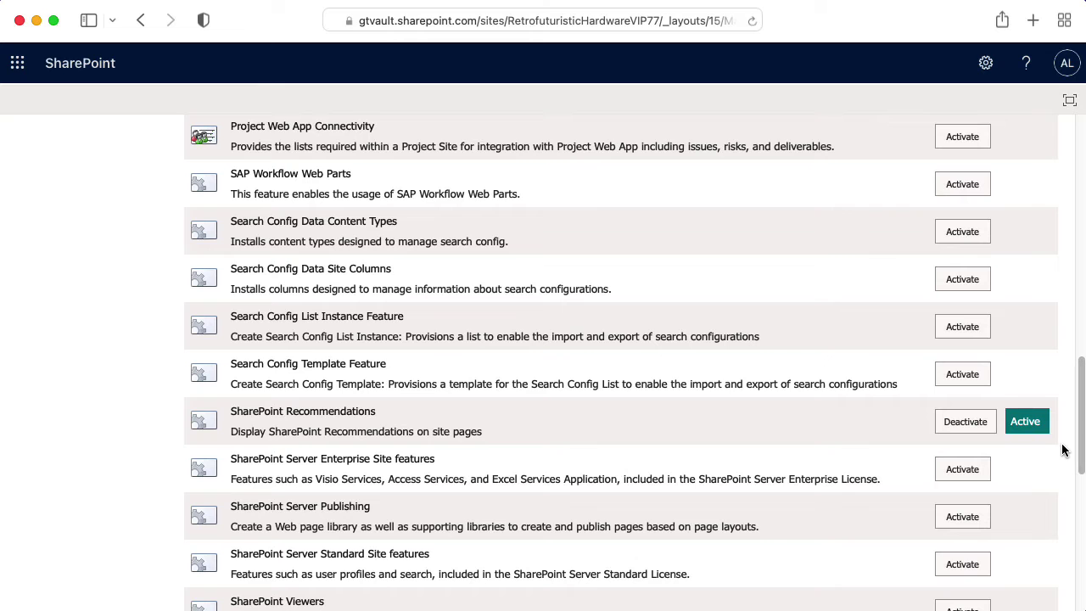
{"action": "key", "text": "super+f"}
{"action": "type", "text": "wiki"}
{"action": "key", "text": "Return"}
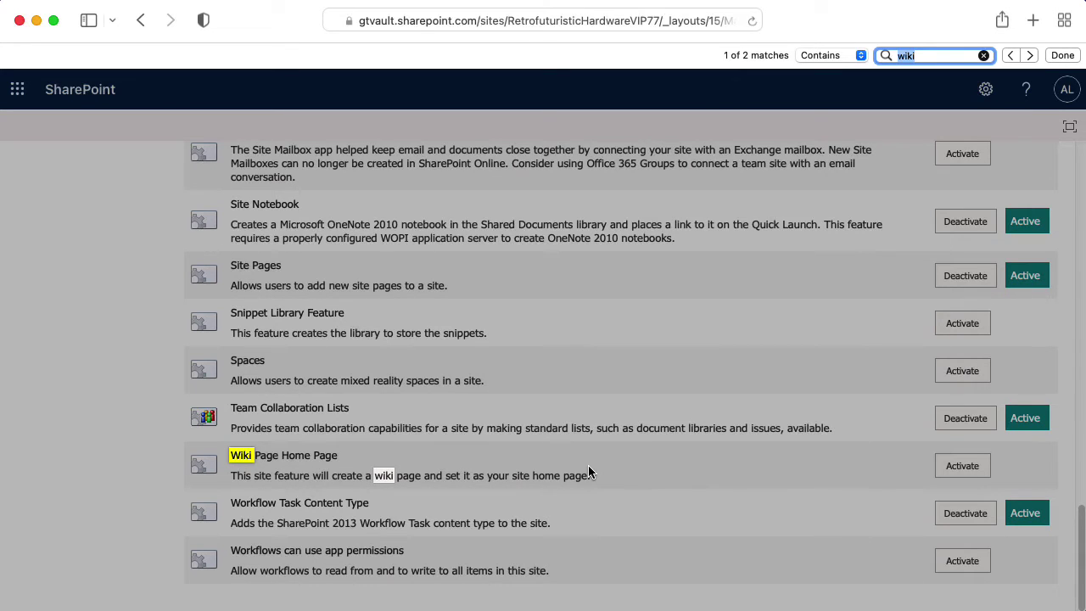
{"action": "left_click", "coordinate": [950, 466]}
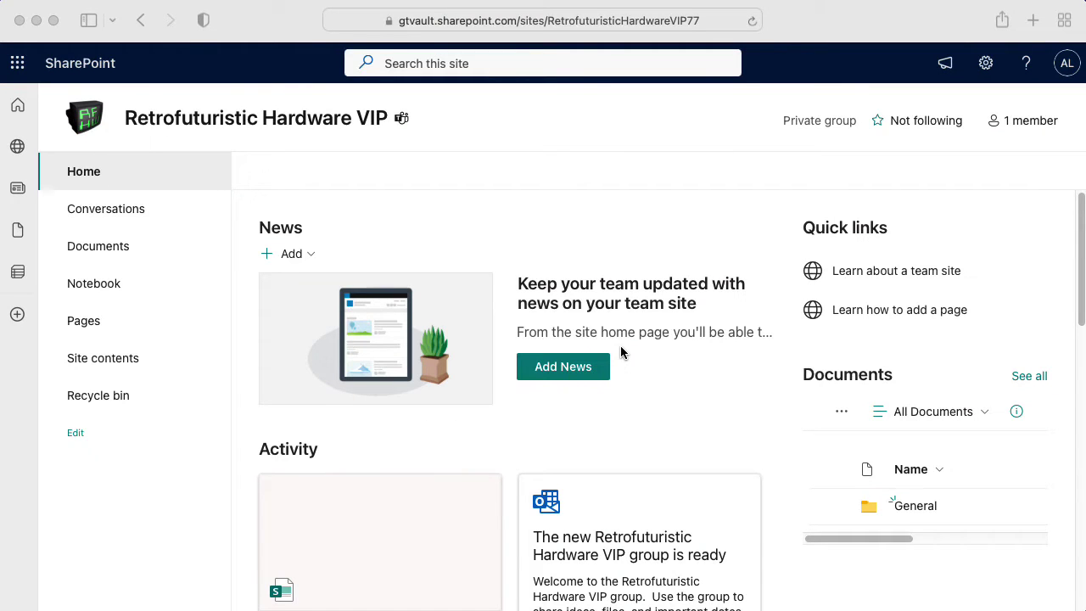
Step: Remove the Pages and Site contents links from the site navigation
{"action": "left_click", "coordinate": [77, 436]}
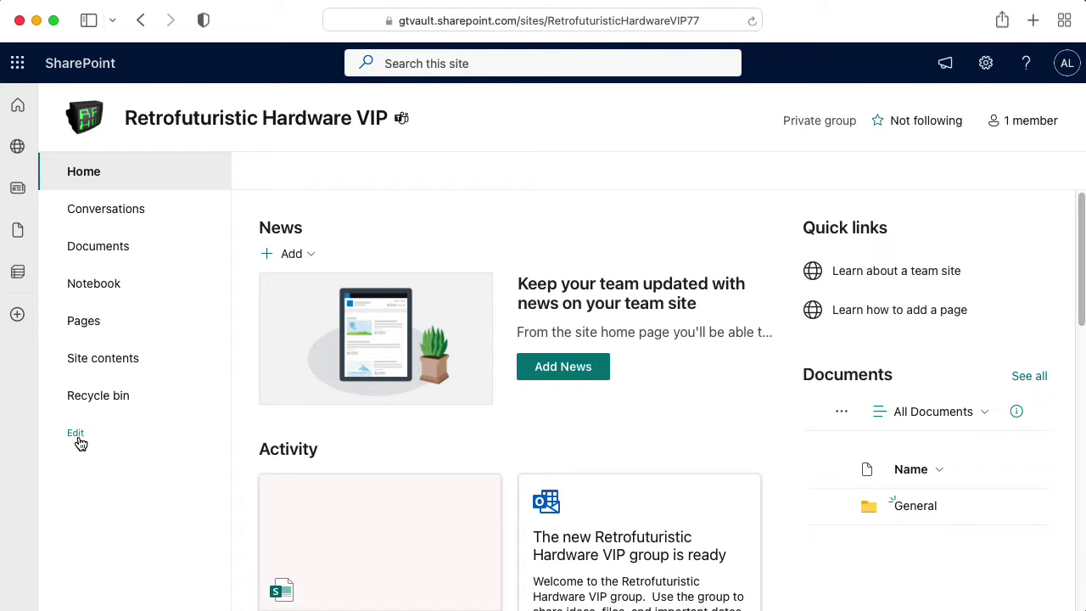
{"action": "left_click", "coordinate": [76, 434]}
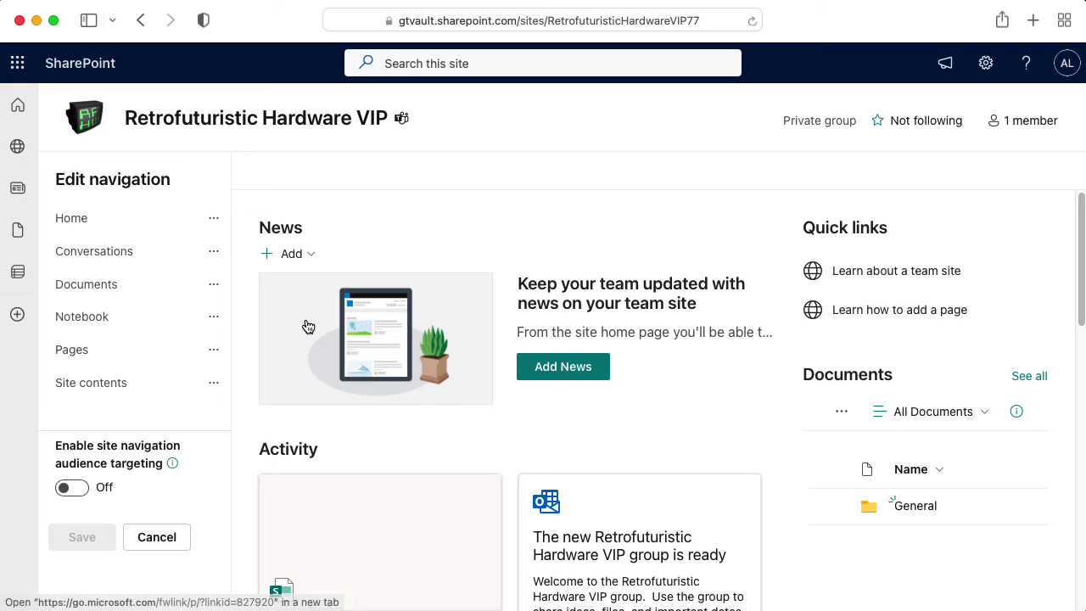
{"action": "left_click", "coordinate": [214, 354]}
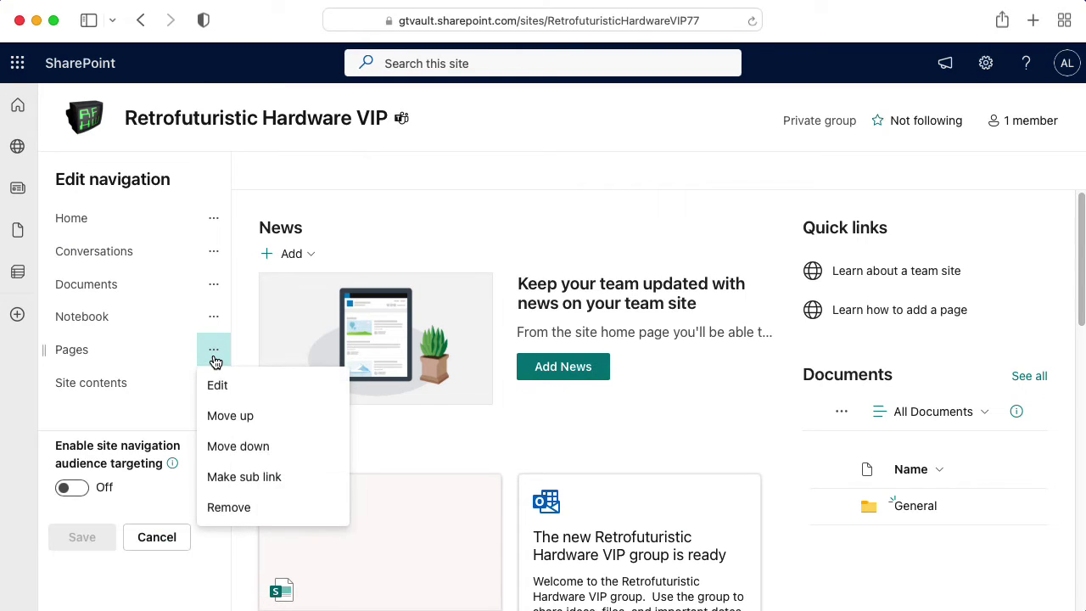
{"action": "left_click", "coordinate": [236, 512]}
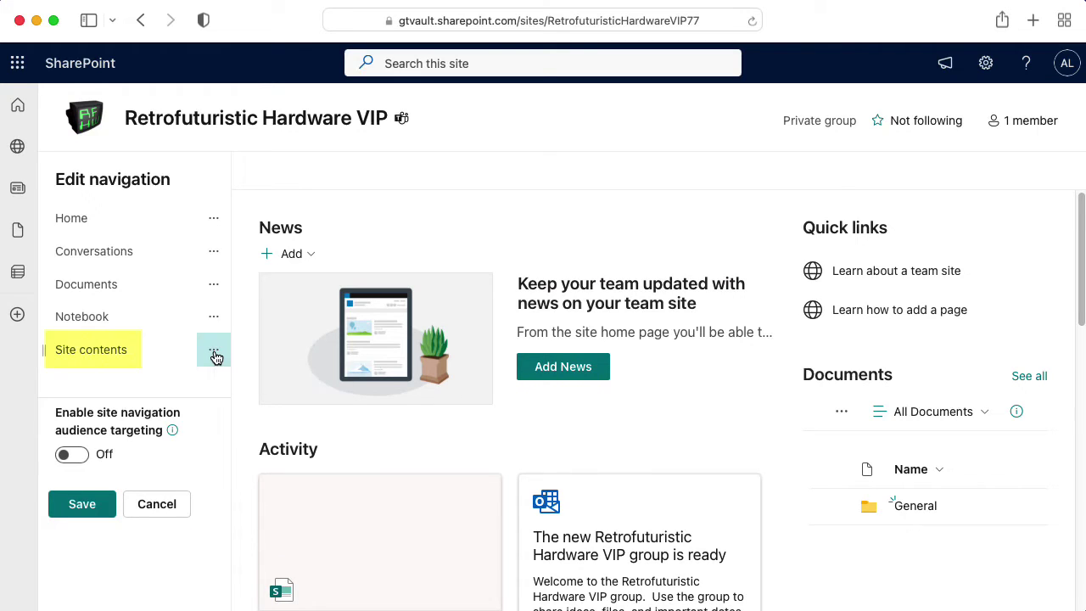
{"action": "left_click", "coordinate": [215, 355]}
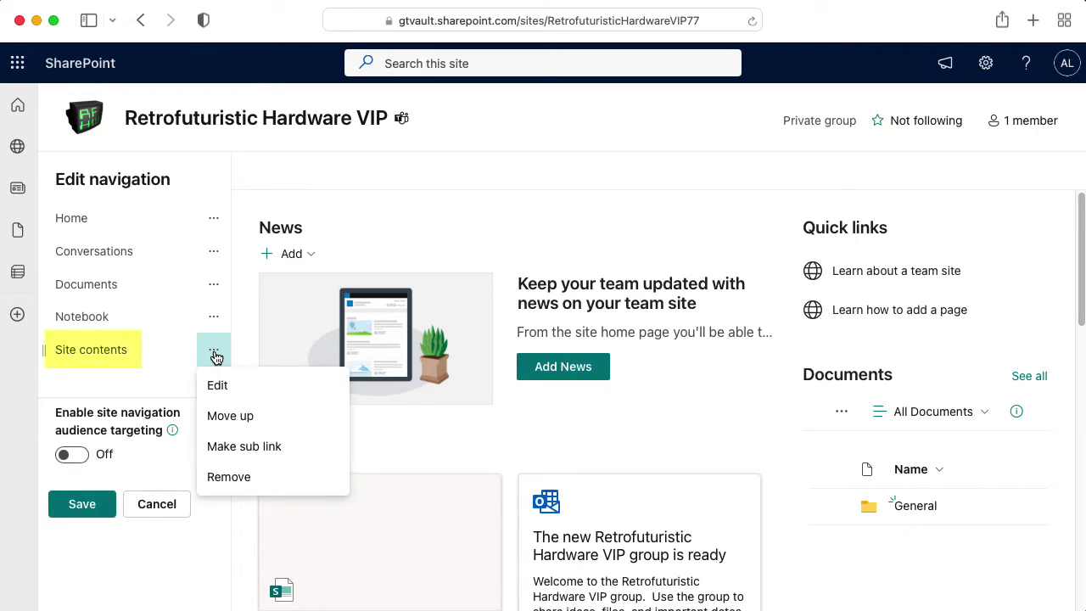
{"action": "left_click", "coordinate": [244, 479]}
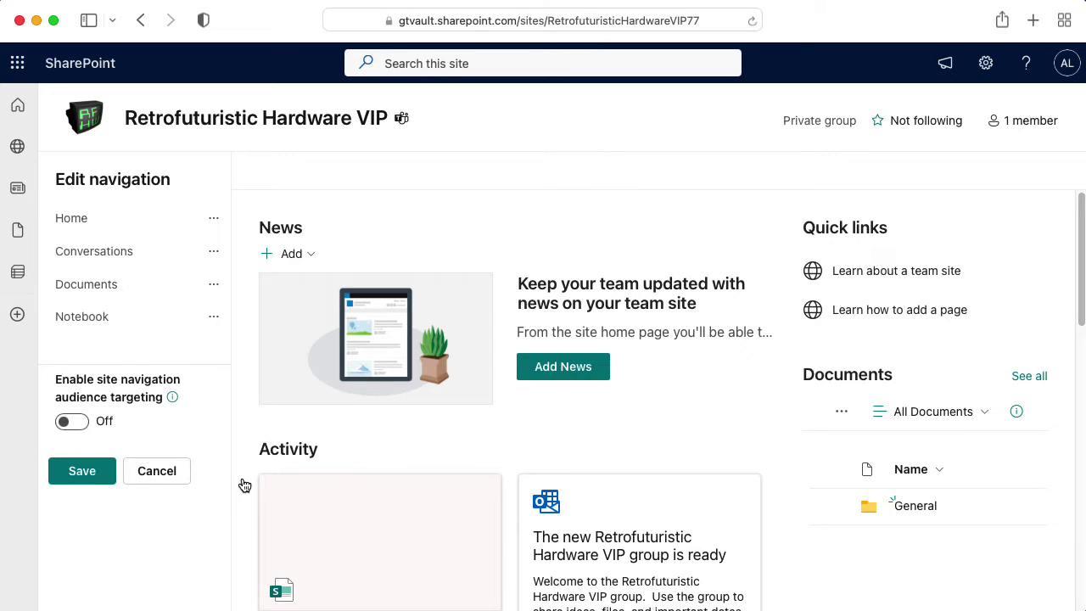
Step: Rename the Home link to 'Wiki Control Panel', move it below Notebook, and save
{"action": "left_click", "coordinate": [215, 223]}
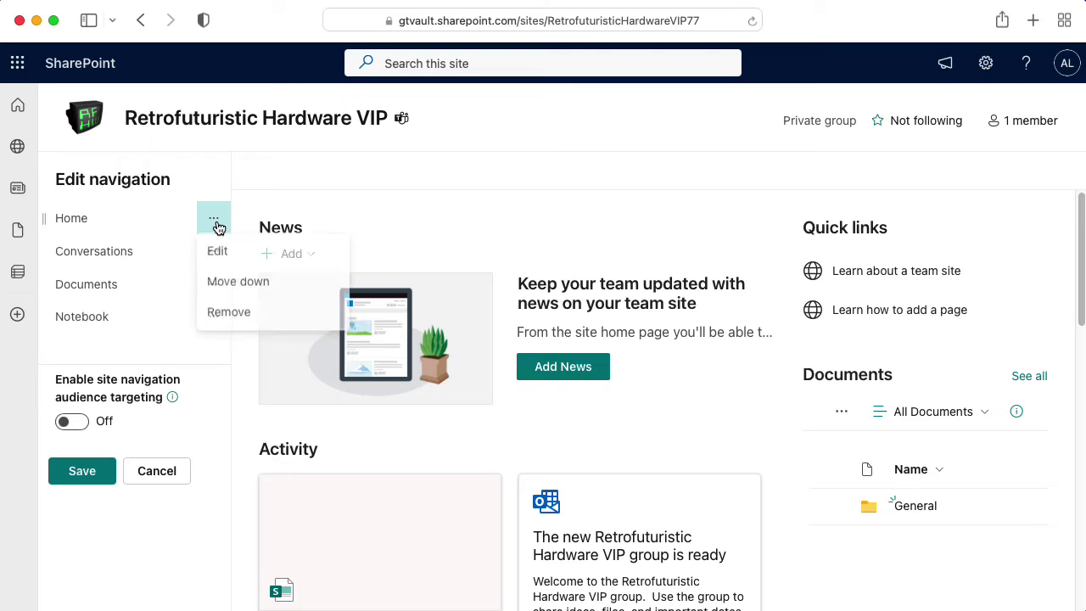
{"action": "left_click", "coordinate": [224, 263]}
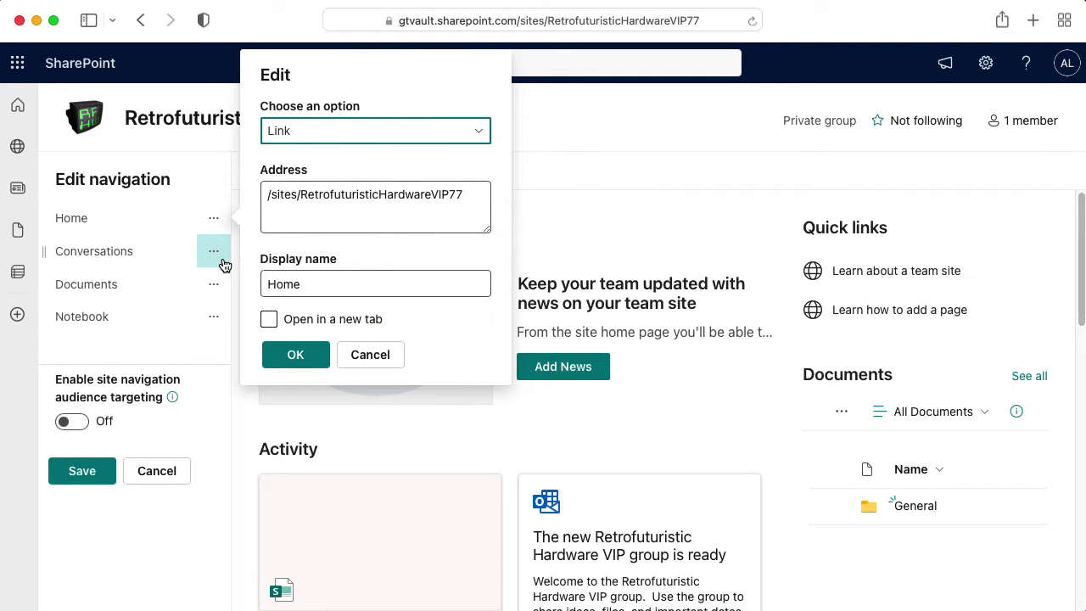
{"action": "key", "text": "super+a"}
{"action": "left_click", "coordinate": [288, 138]}
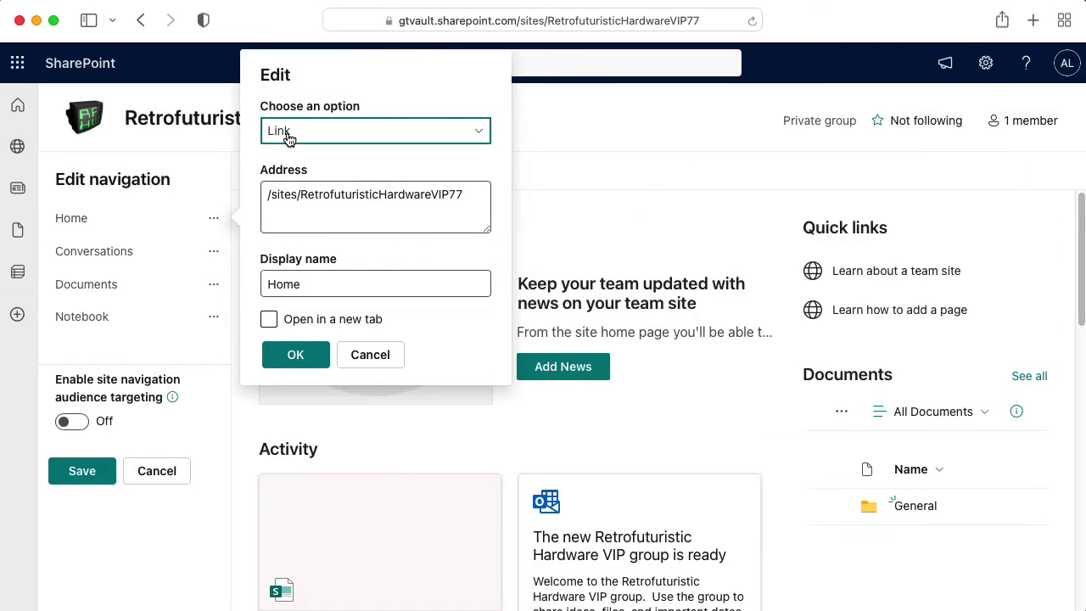
{"action": "key", "text": "Tab"}
{"action": "key", "text": "Tab"}
{"action": "type", "text": "Wi"}
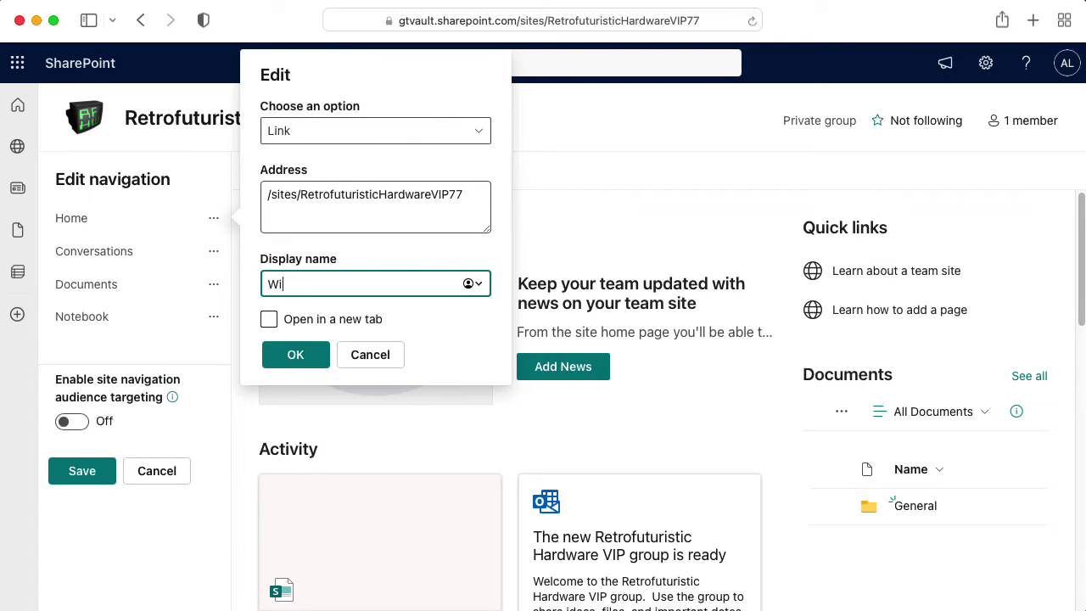
{"action": "type", "text": "ki Control Panel"}
{"action": "left_click", "coordinate": [291, 354]}
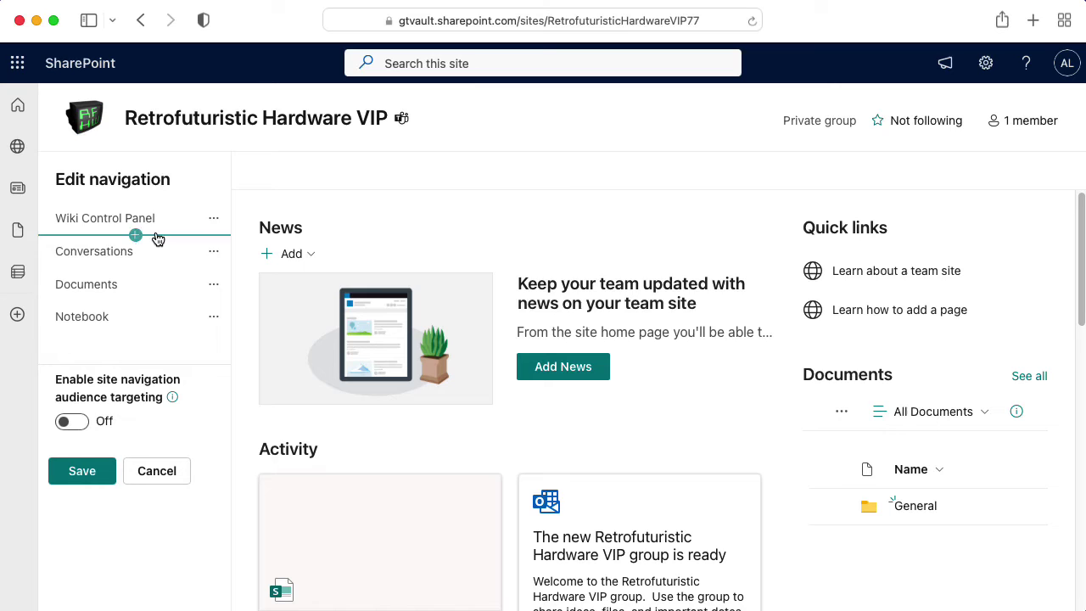
{"action": "left_click_drag", "start_coordinate": [133, 223], "coordinate": [134, 345]}
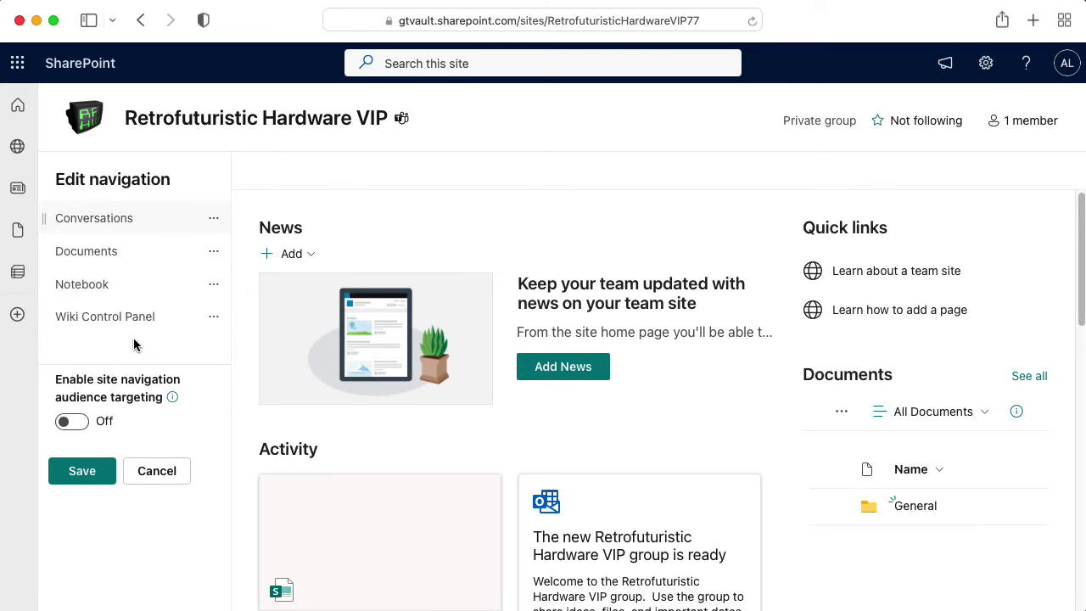
{"action": "left_click", "coordinate": [79, 477]}
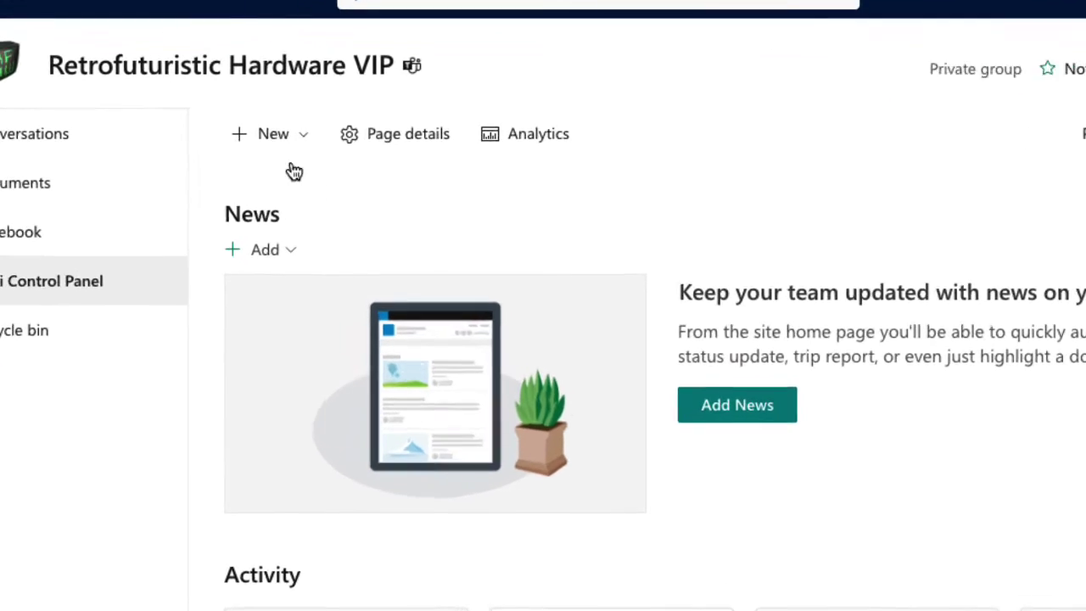
Step: Add a Wiki Page Library app from the classic app list and begin naming it Home
{"action": "left_click", "coordinate": [270, 82]}
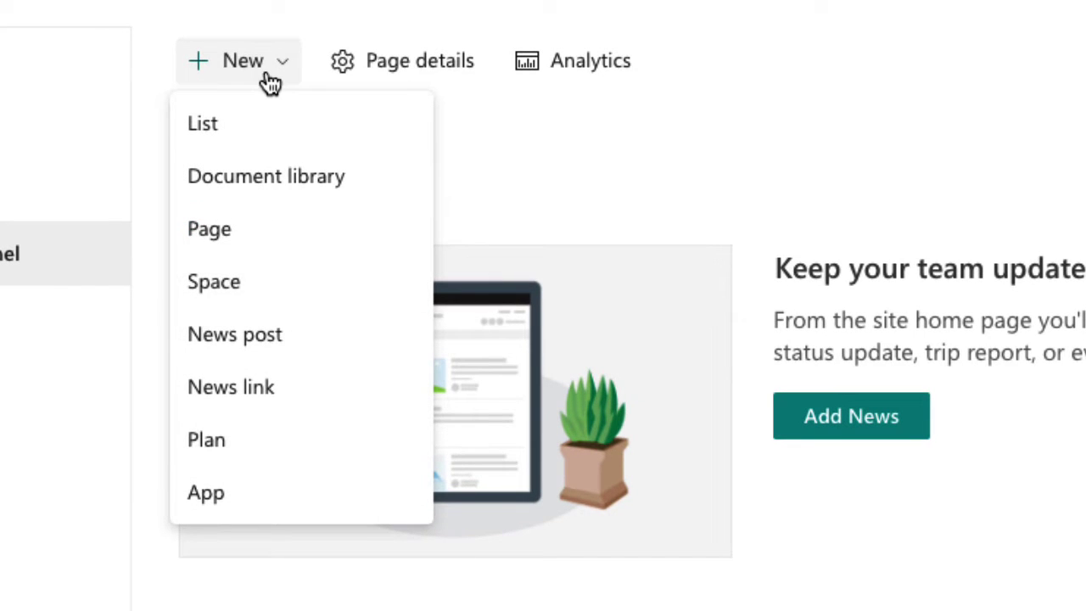
{"action": "left_click", "coordinate": [240, 498]}
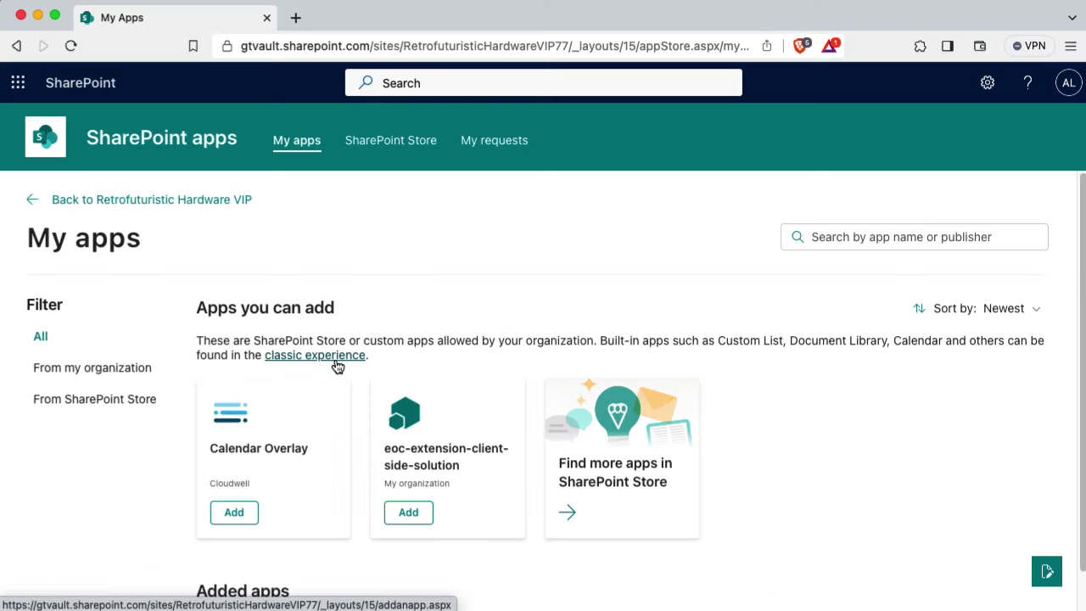
{"action": "left_click", "coordinate": [336, 361]}
{"action": "left_click", "coordinate": [247, 239]}
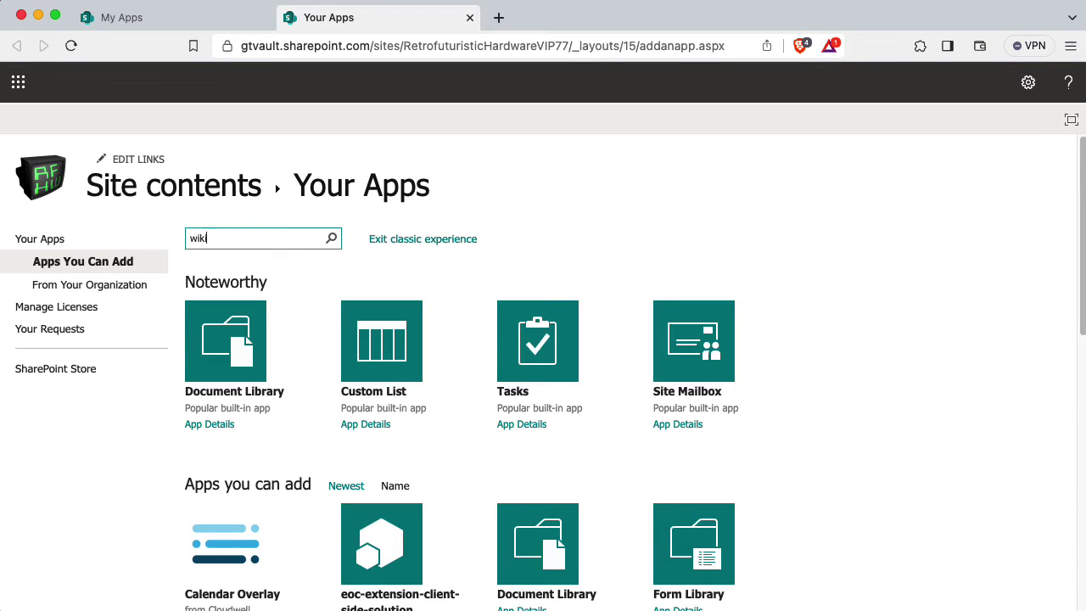
{"action": "type", "text": "wiki"}
{"action": "key", "text": "Return"}
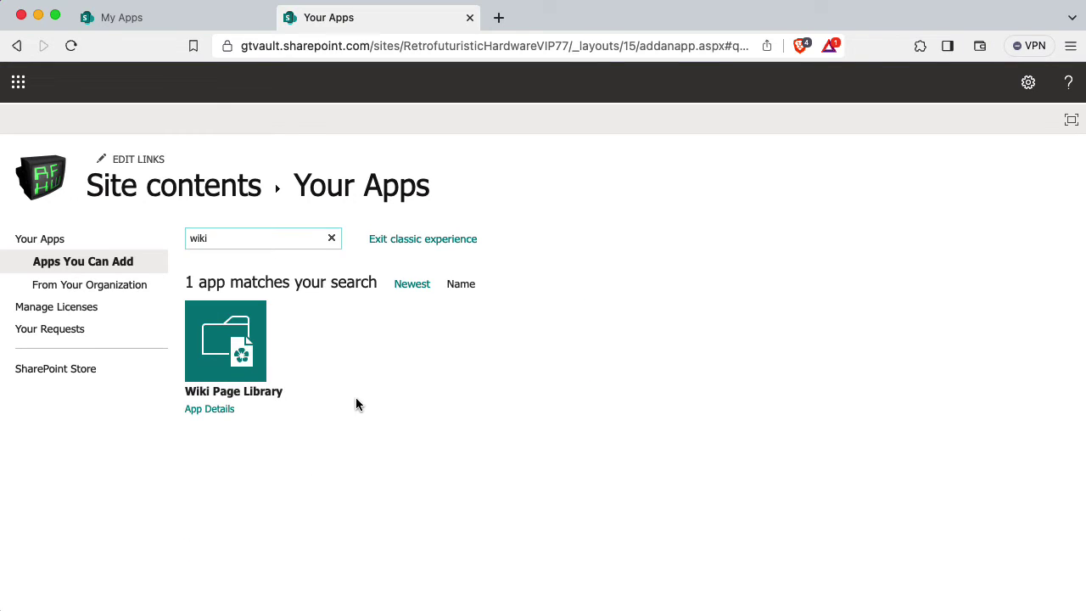
{"action": "left_click", "coordinate": [246, 347]}
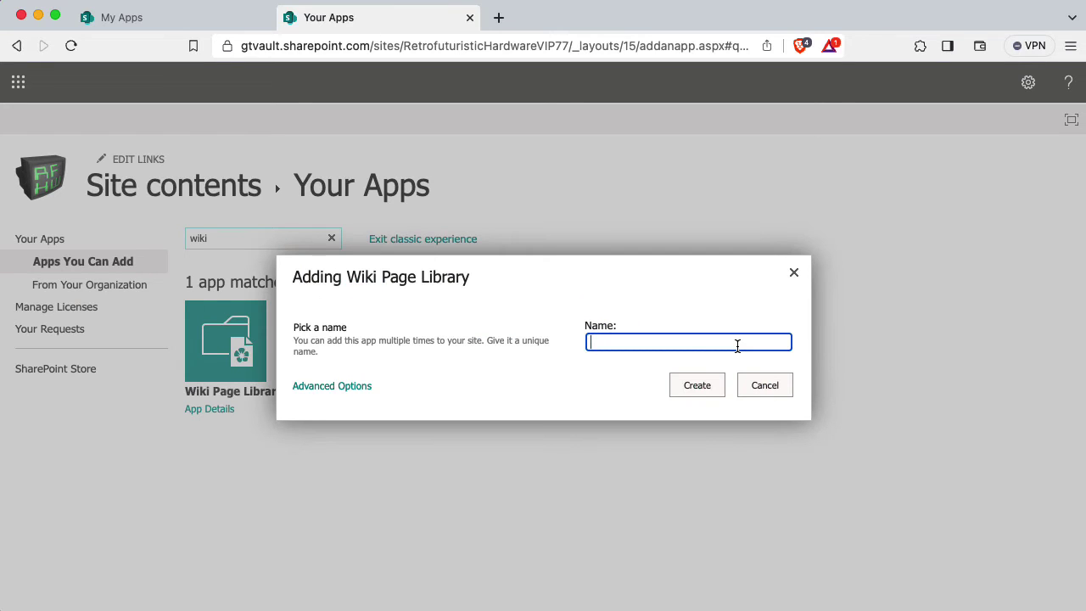
{"action": "type", "text": "Home"}
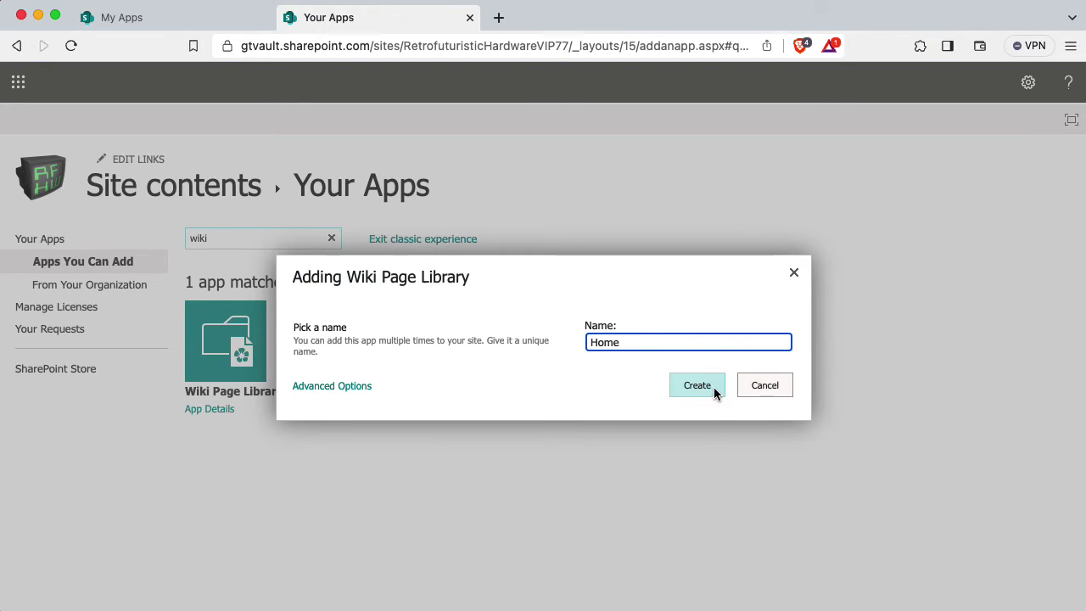
Step: Create the Home wiki library, then open its How To Use This Library page
{"action": "left_click", "coordinate": [712, 391]}
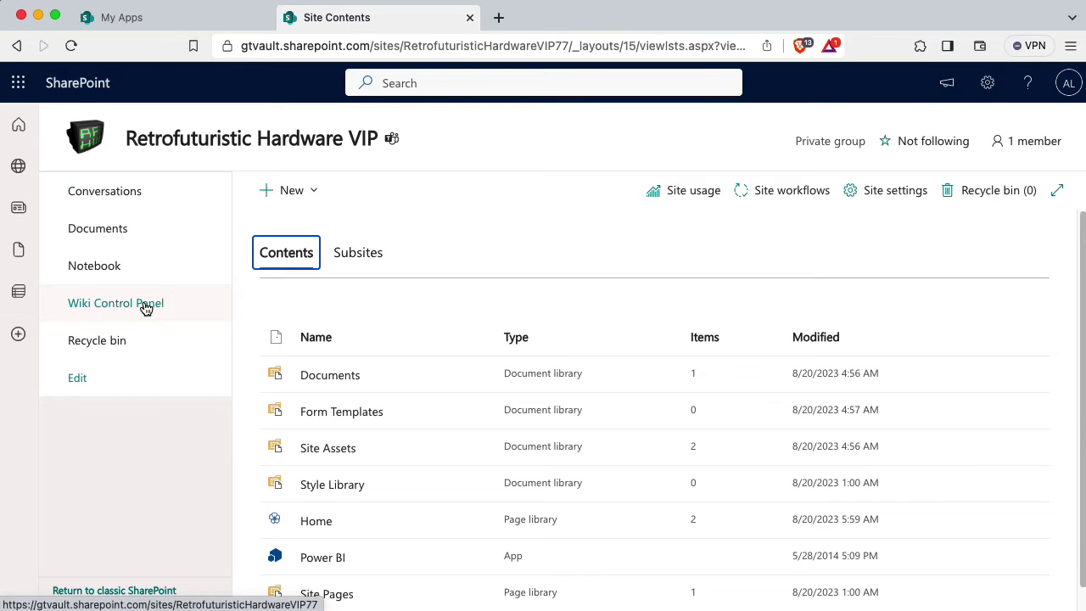
{"action": "left_click", "coordinate": [146, 307]}
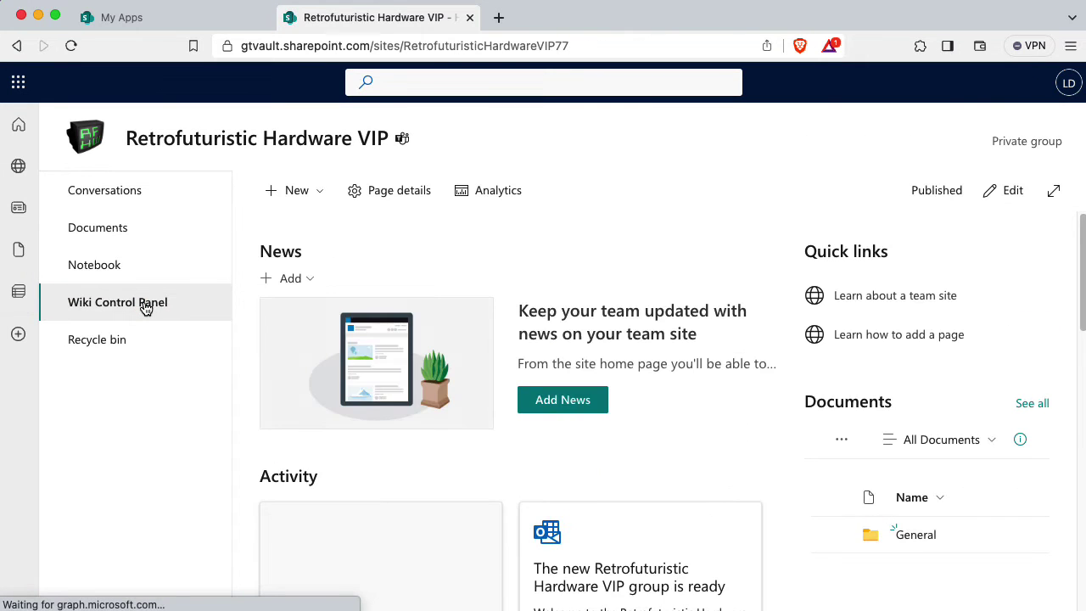
{"action": "scroll", "coordinate": [1077, 294], "scroll_direction": "down", "scroll_amount": 5}
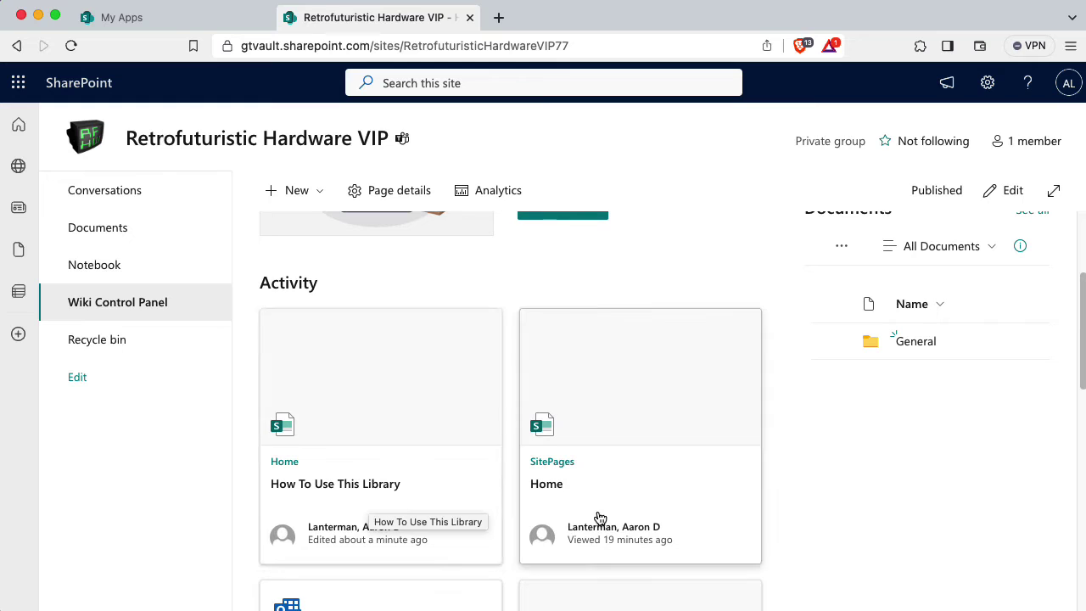
{"action": "left_click", "coordinate": [370, 503]}
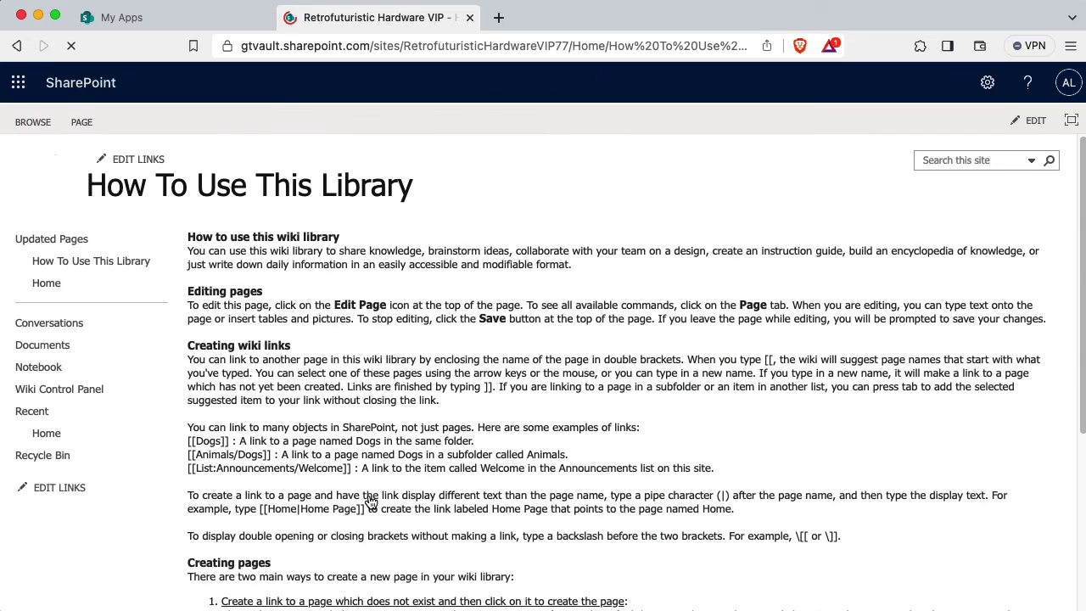
Step: Rename the how-to page to 'Wiki how-to' and save it
{"action": "left_click", "coordinate": [82, 125]}
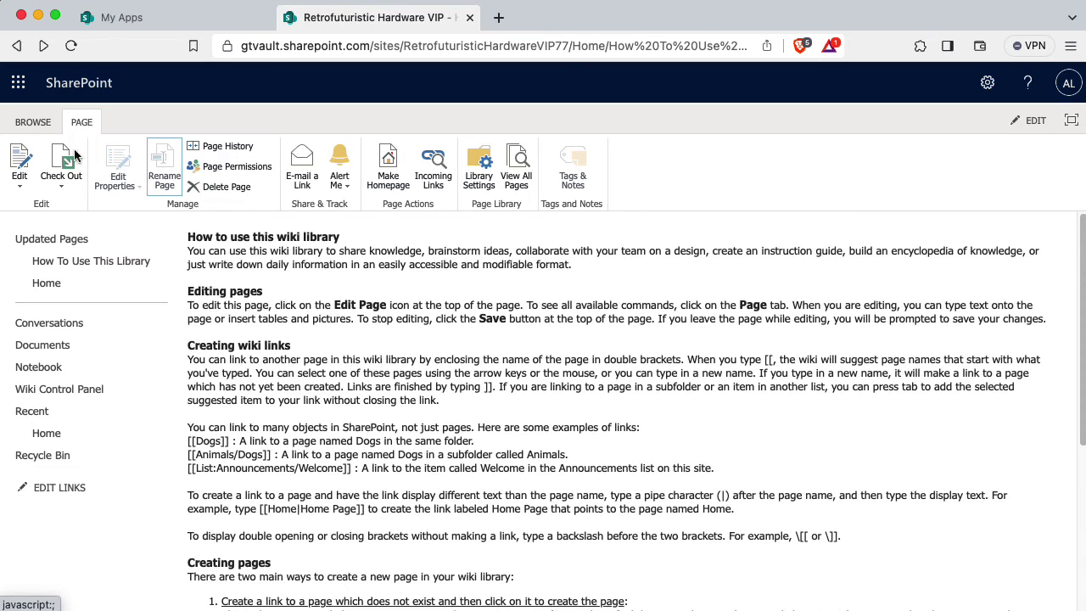
{"action": "left_click", "coordinate": [22, 163]}
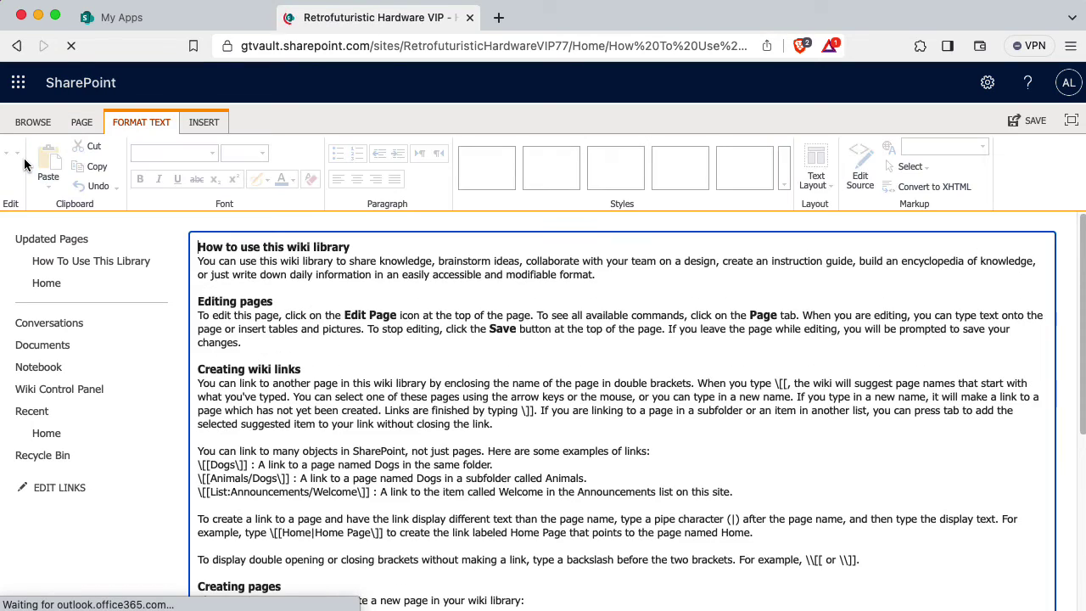
{"action": "left_click", "coordinate": [85, 124]}
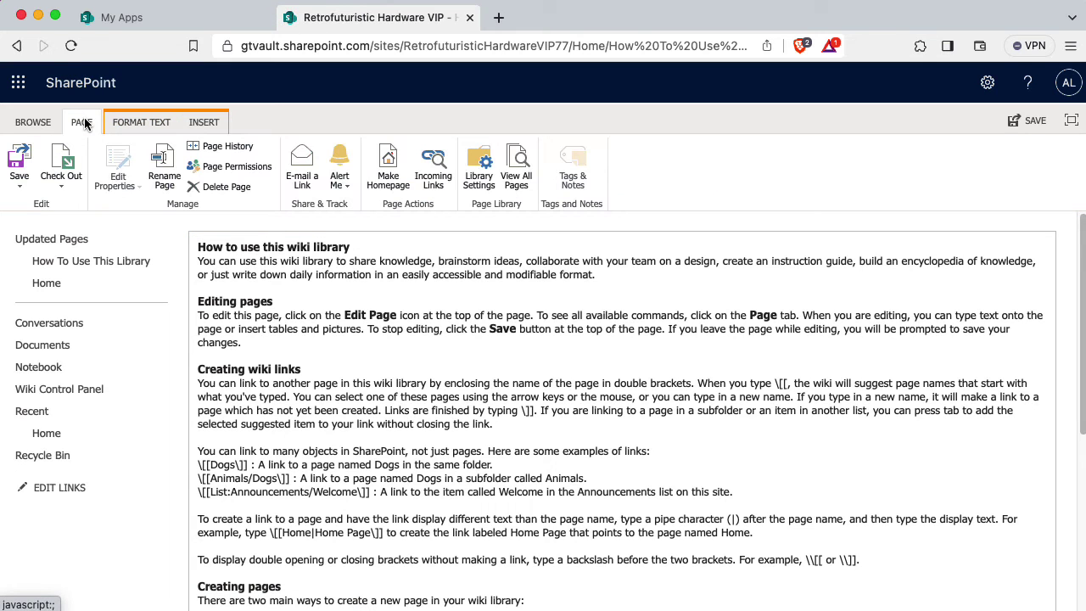
{"action": "left_click", "coordinate": [163, 165]}
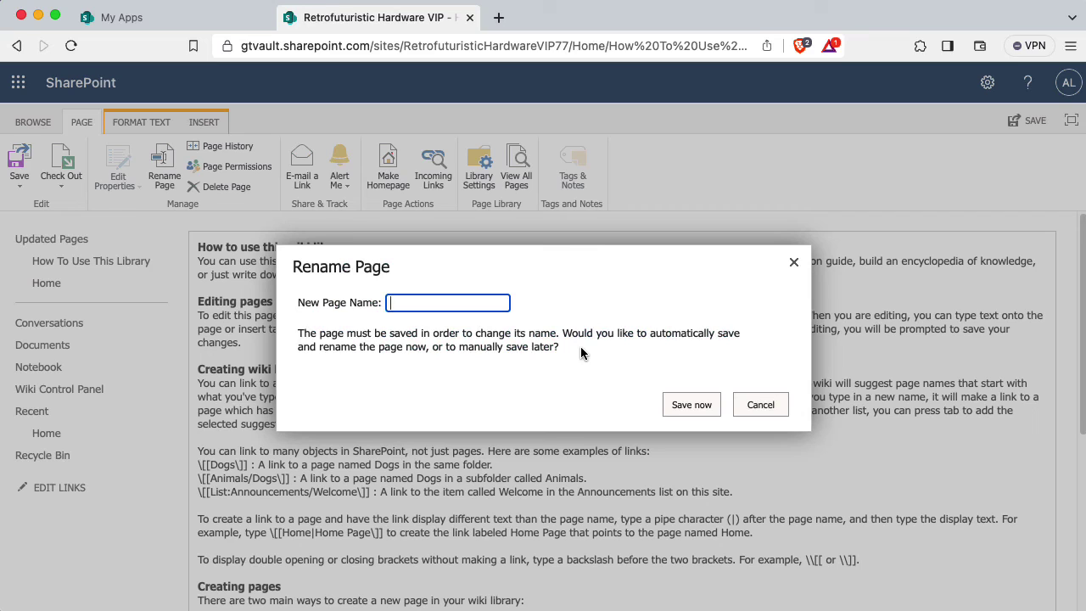
{"action": "type", "text": "Wiki how-to"}
{"action": "left_click", "coordinate": [688, 404]}
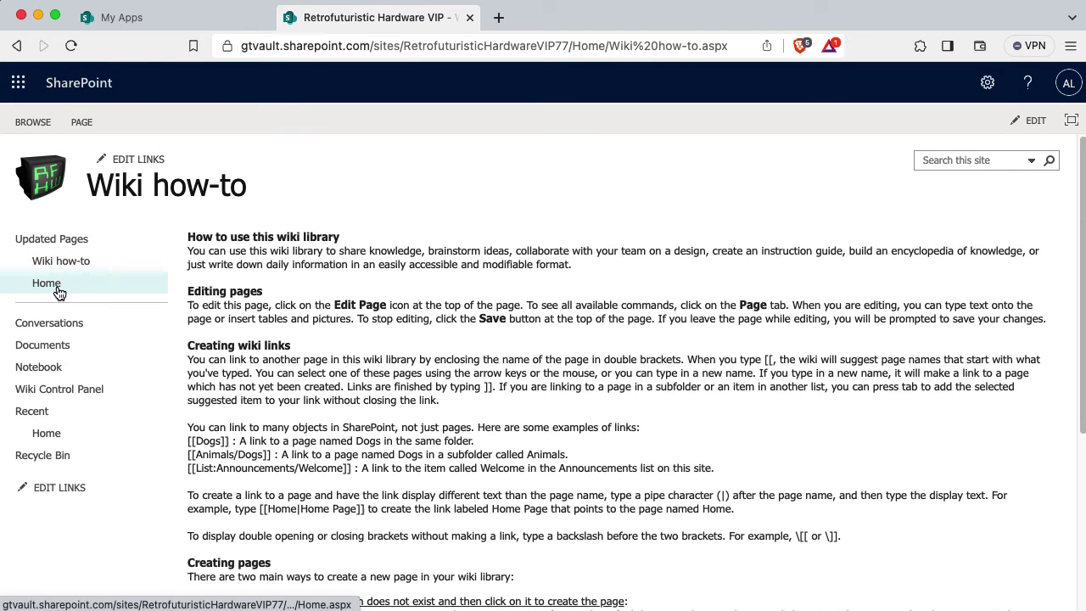
Step: Open the Home wiki page and copy its web address
{"action": "left_click", "coordinate": [47, 284]}
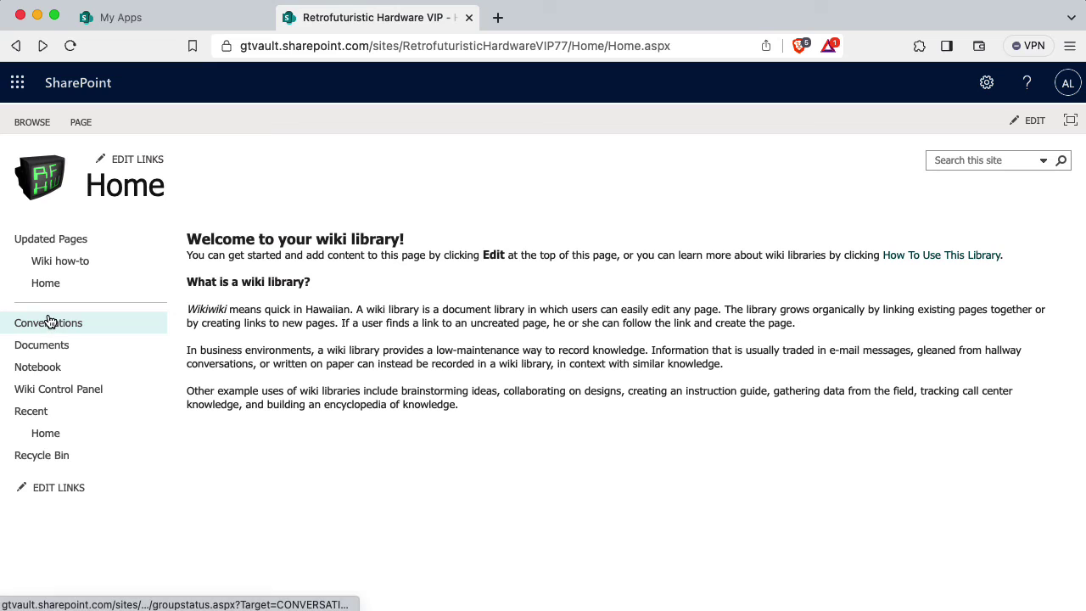
{"action": "left_click", "coordinate": [502, 49]}
{"action": "key", "text": "super+c"}
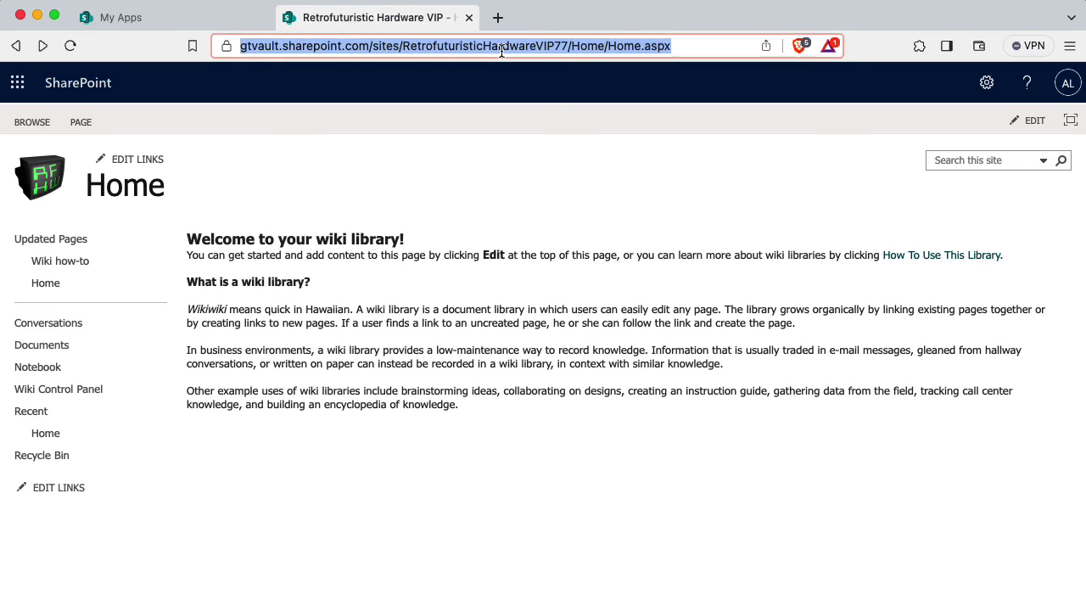
{"action": "left_click", "coordinate": [264, 458]}
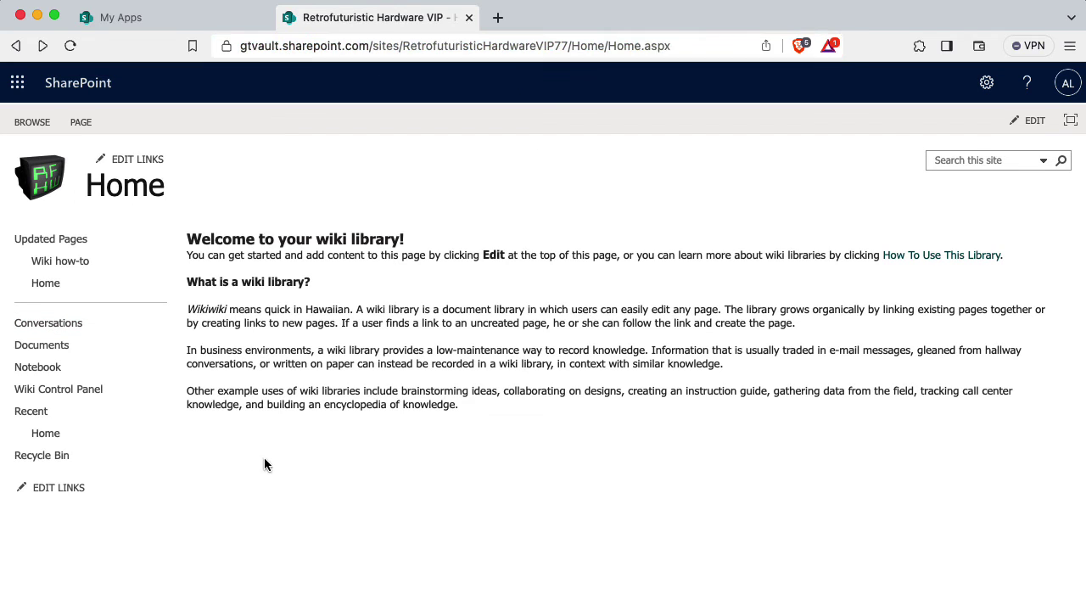
Step: Add a Home navigation link to that address, move it above Conversations, and save
{"action": "left_click", "coordinate": [71, 487]}
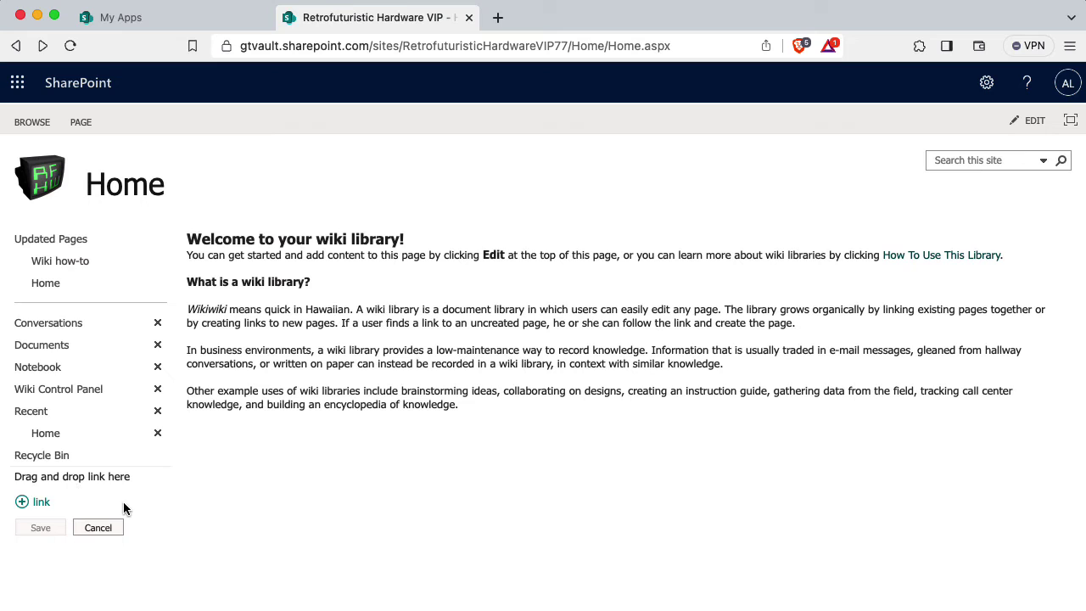
{"action": "left_click", "coordinate": [22, 504]}
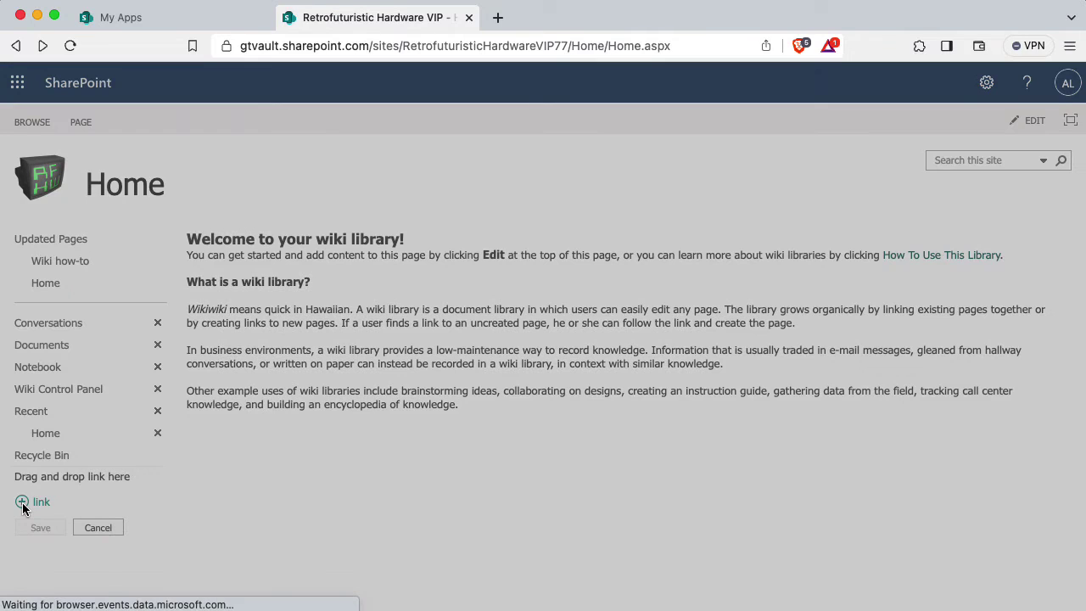
{"action": "key", "text": "super+v"}
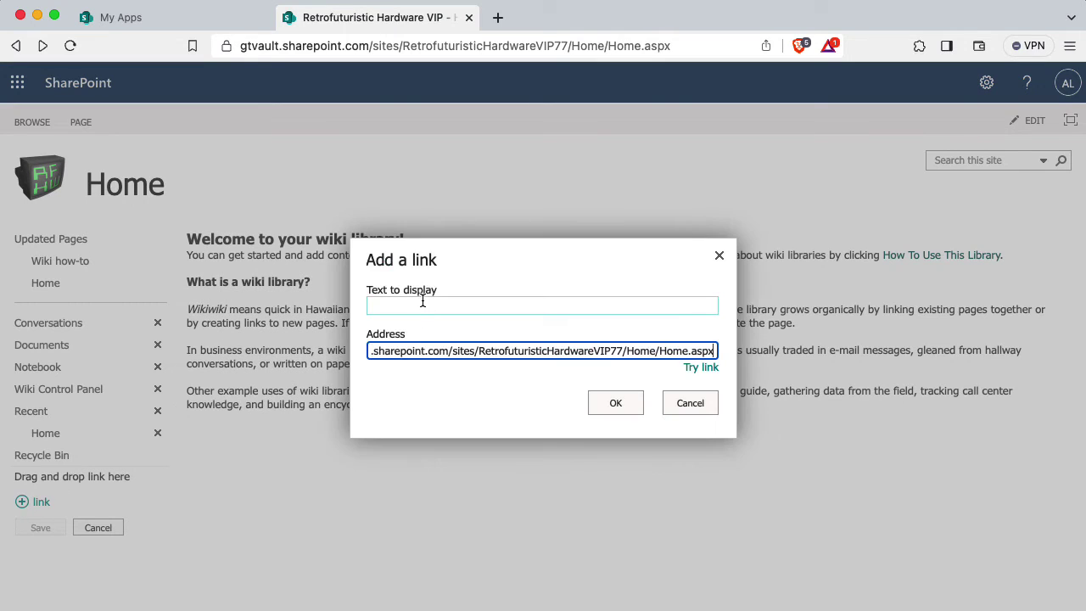
{"action": "left_click", "coordinate": [421, 303]}
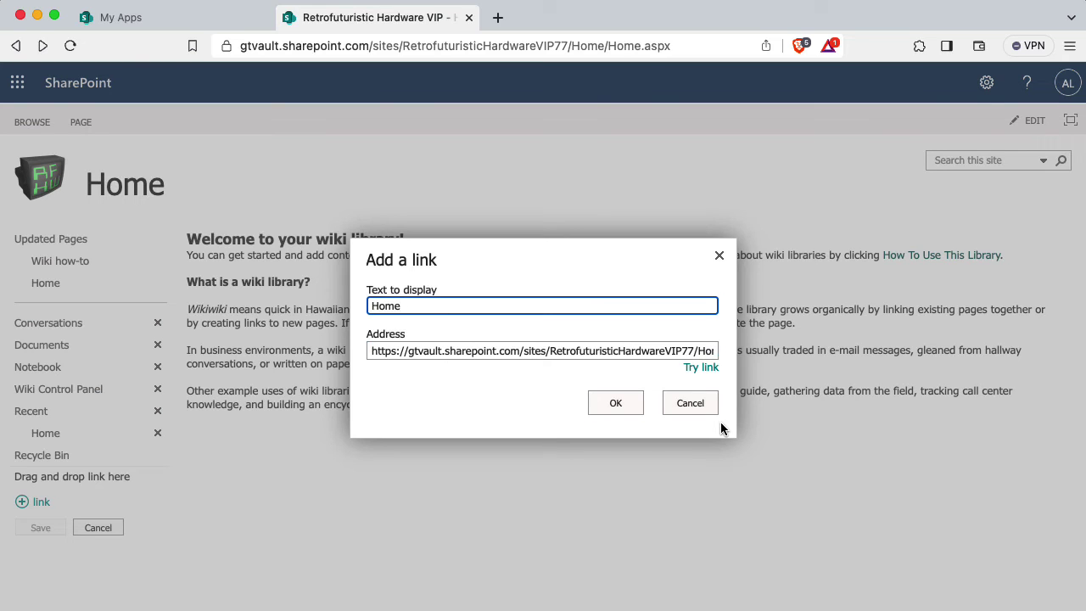
{"action": "left_click", "coordinate": [616, 403]}
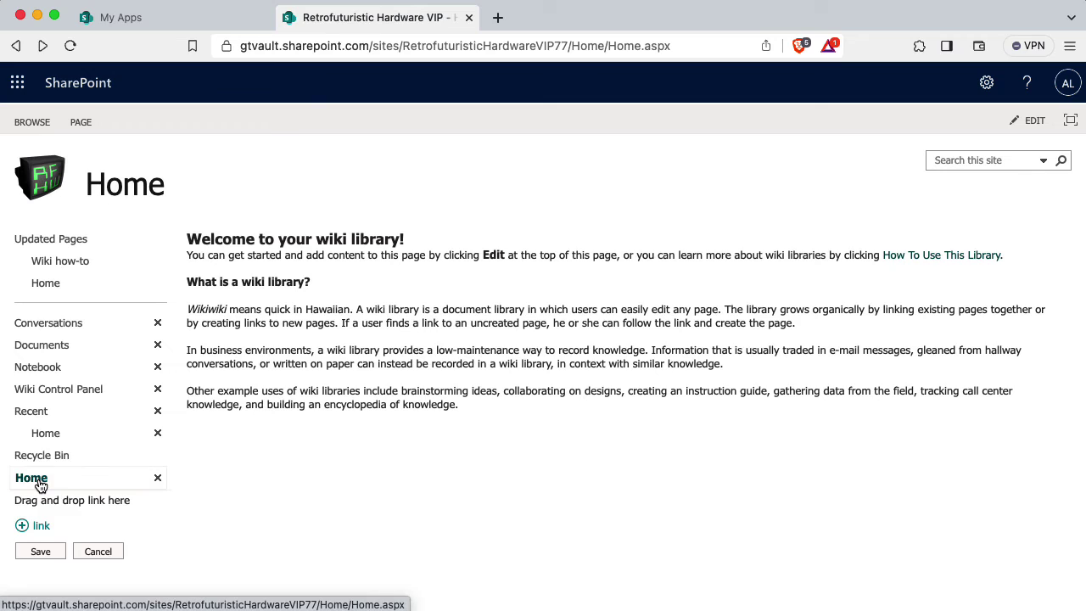
{"action": "left_click_drag", "start_coordinate": [40, 484], "coordinate": [61, 322]}
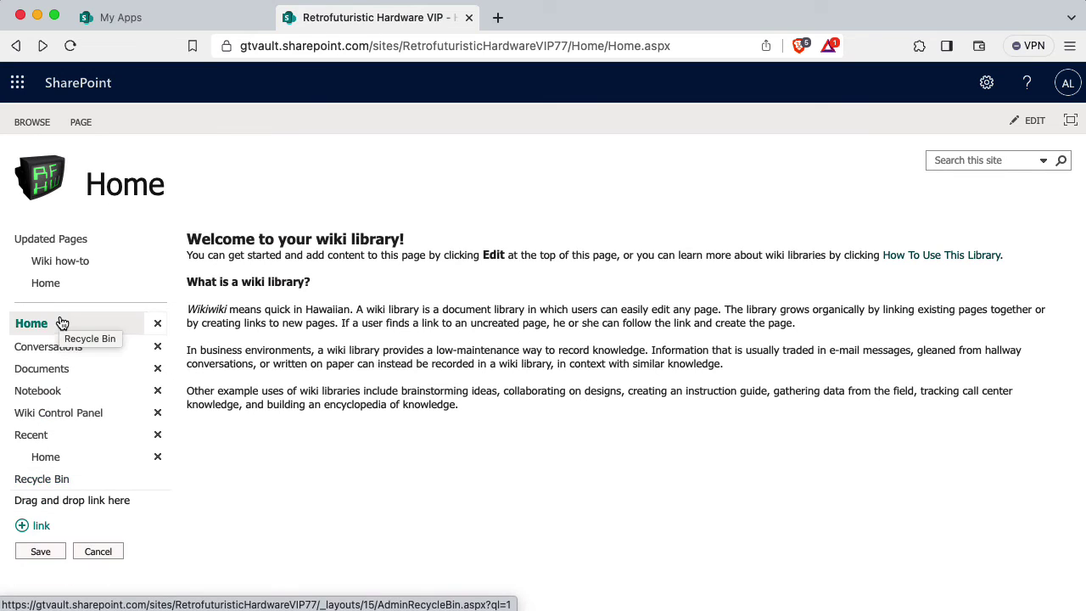
{"action": "left_click", "coordinate": [50, 550]}
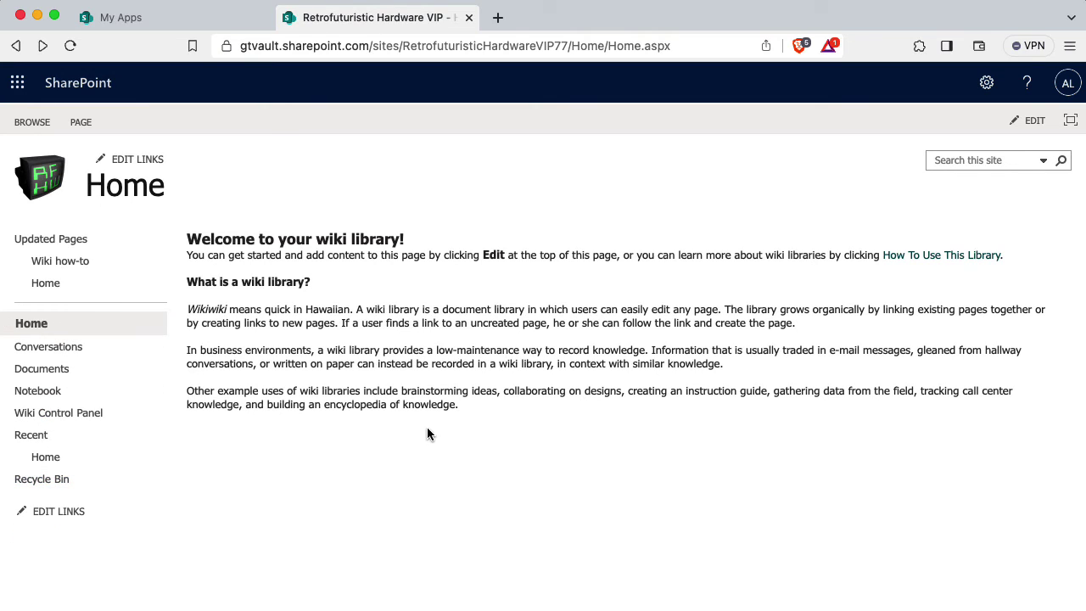
Step: Confirm the How To Use This Library link on Home opens the Wiki how-to page
{"action": "left_click", "coordinate": [35, 329]}
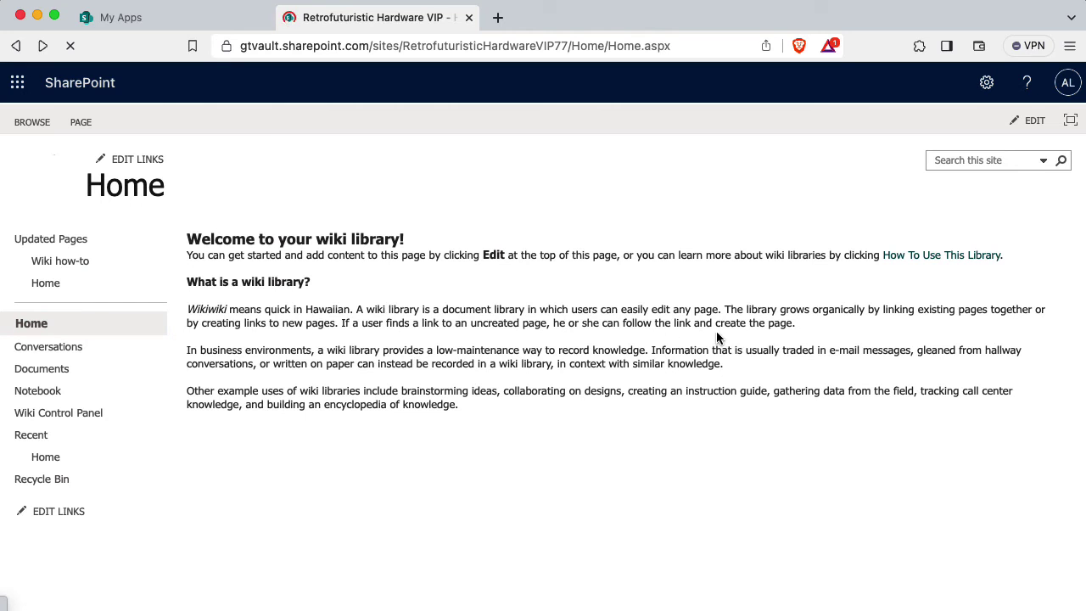
{"action": "left_click", "coordinate": [908, 265]}
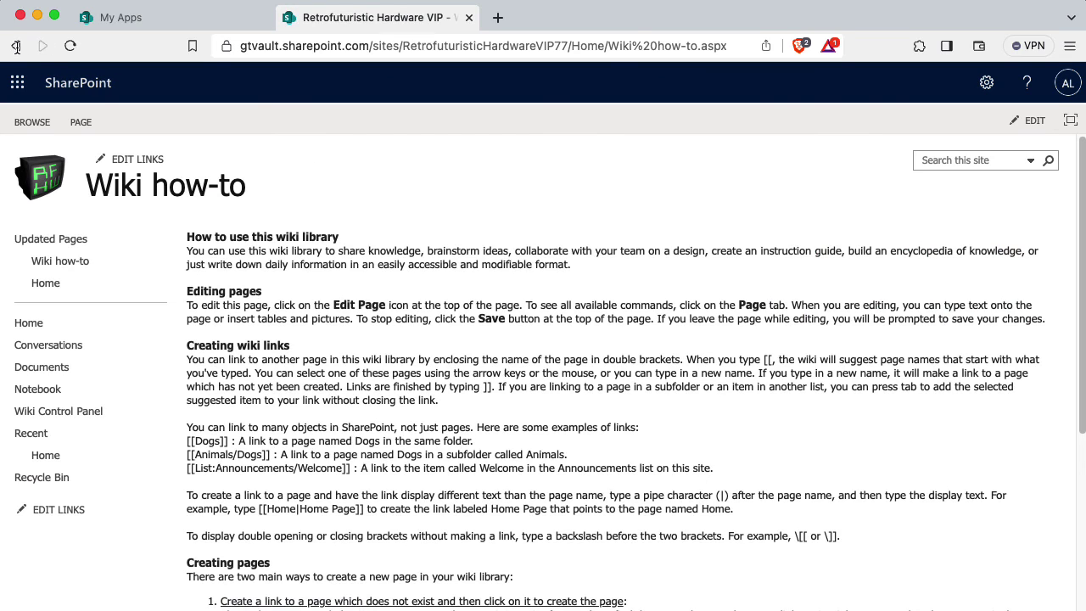
{"action": "key", "text": "super+bracketleft"}
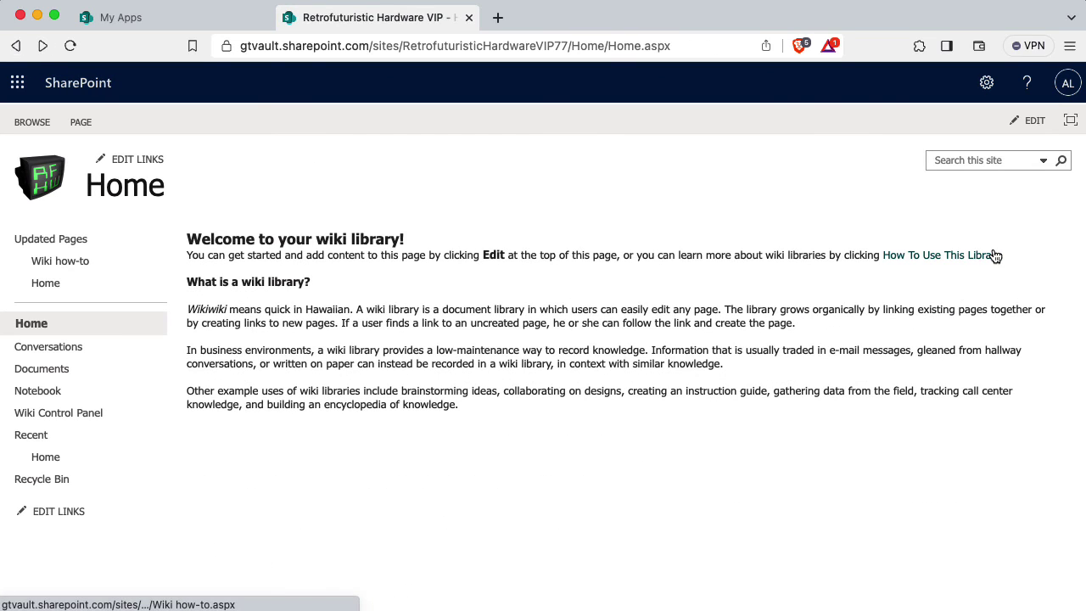
Step: Add a [[New page]] wiki link on a new line at the end of Home and save
{"action": "left_click", "coordinate": [1032, 128]}
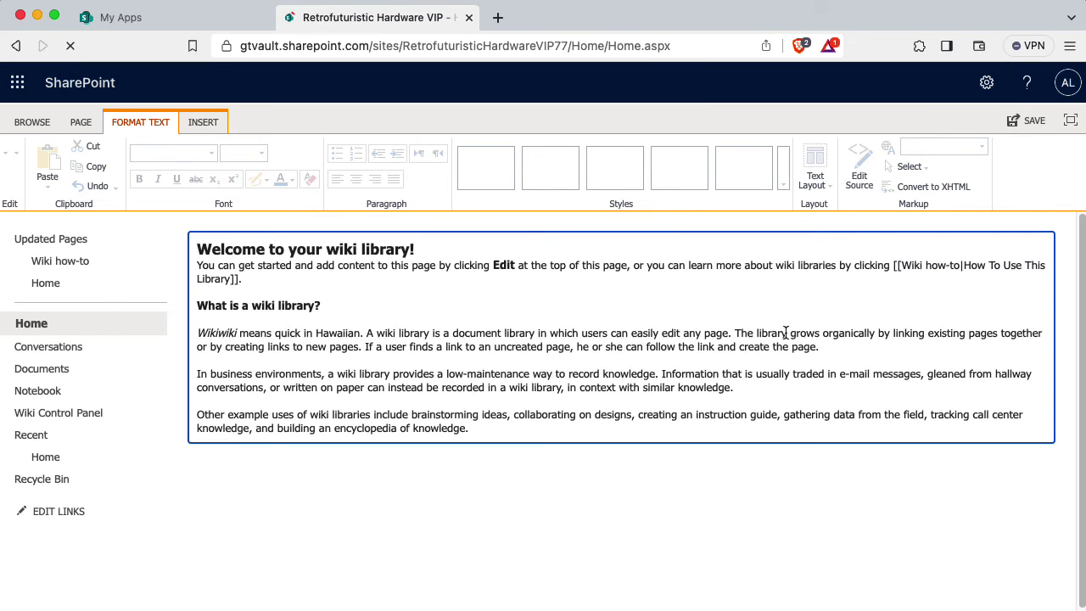
{"action": "key", "text": "super+Down"}
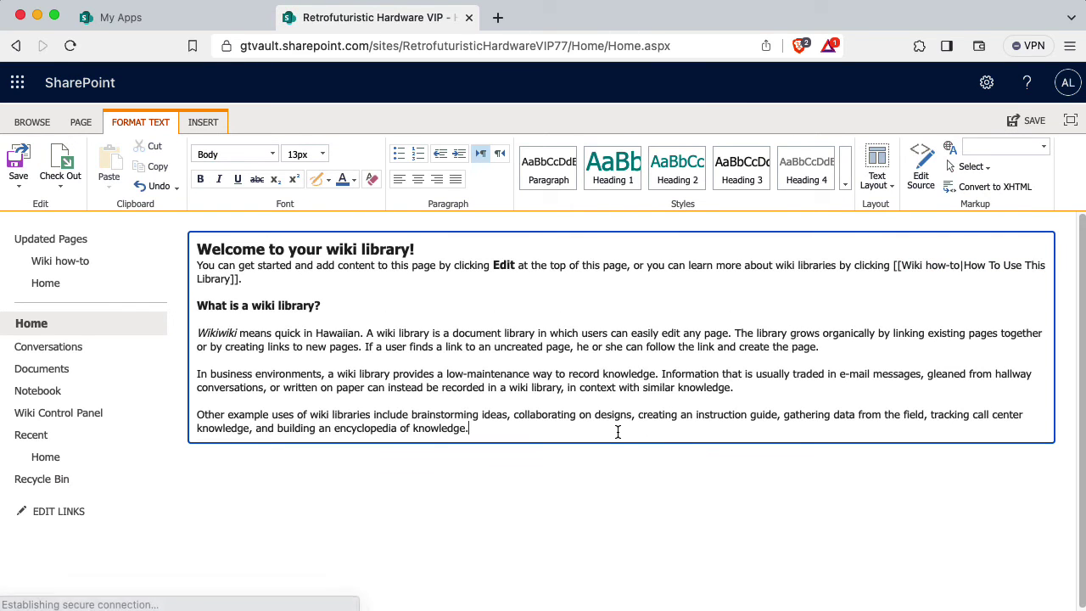
{"action": "key", "text": "Return"}
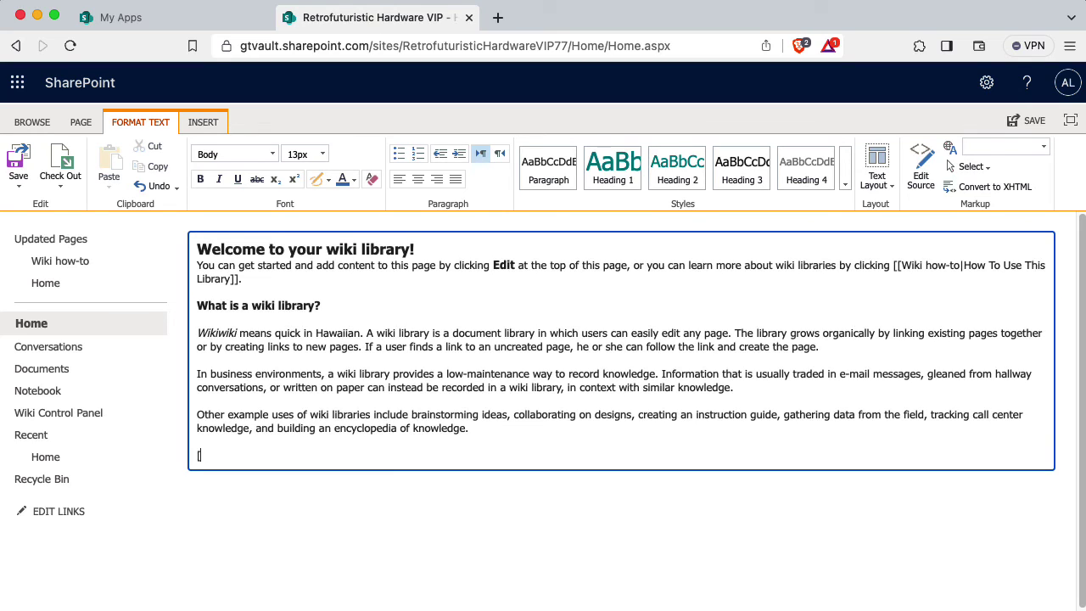
{"action": "type", "text": "[[New page]]"}
{"action": "left_click", "coordinate": [1028, 119]}
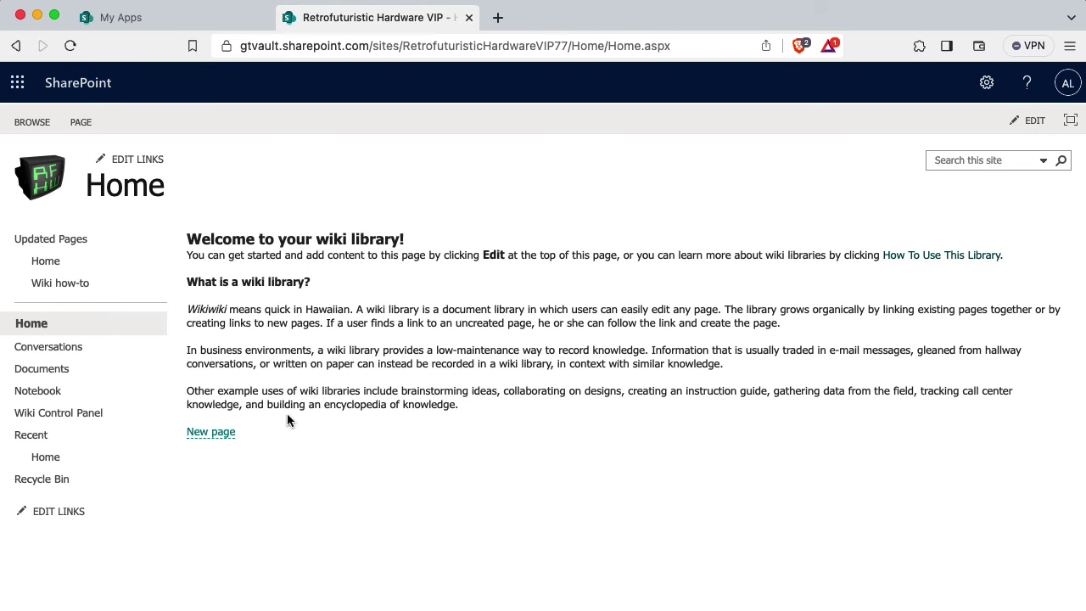
Step: Create the New page wiki page from its link with the text 'Here is my new page.'
{"action": "left_click", "coordinate": [207, 433]}
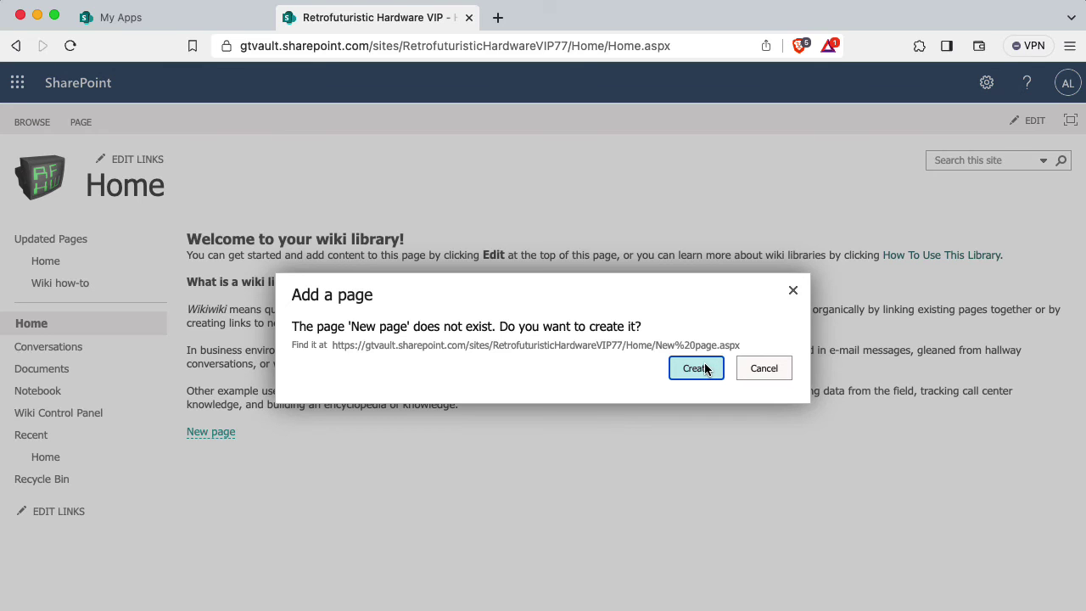
{"action": "left_click", "coordinate": [695, 368]}
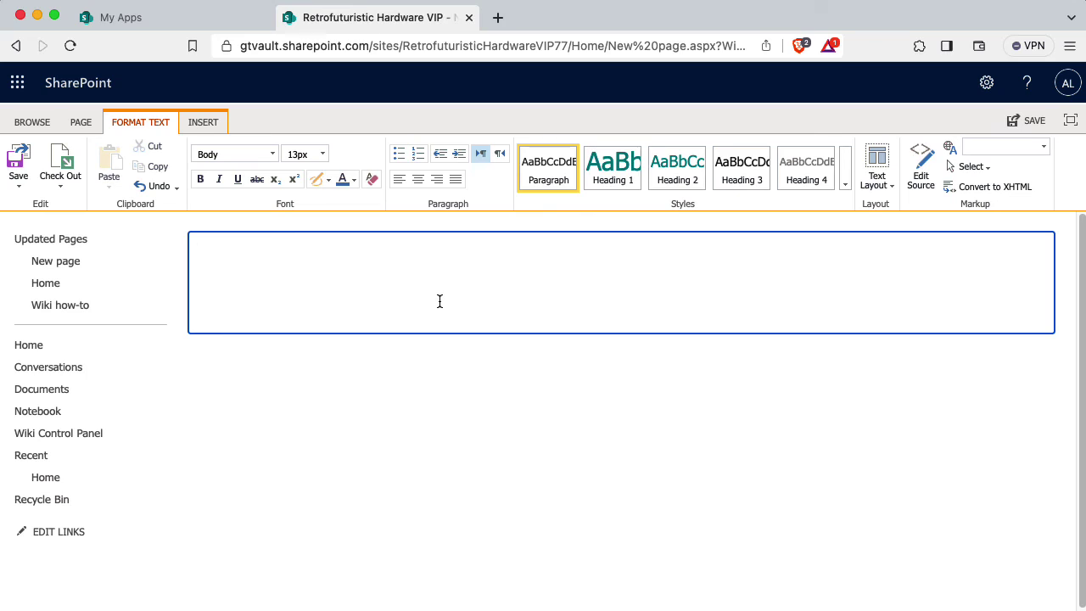
{"action": "type", "text": "Gwew"}
{"action": "key", "text": "BackSpace"}
{"action": "key", "text": "BackSpace"}
{"action": "key", "text": "BackSpace"}
{"action": "type", "text": "ere is my new page."}
{"action": "left_click", "coordinate": [1031, 123]}
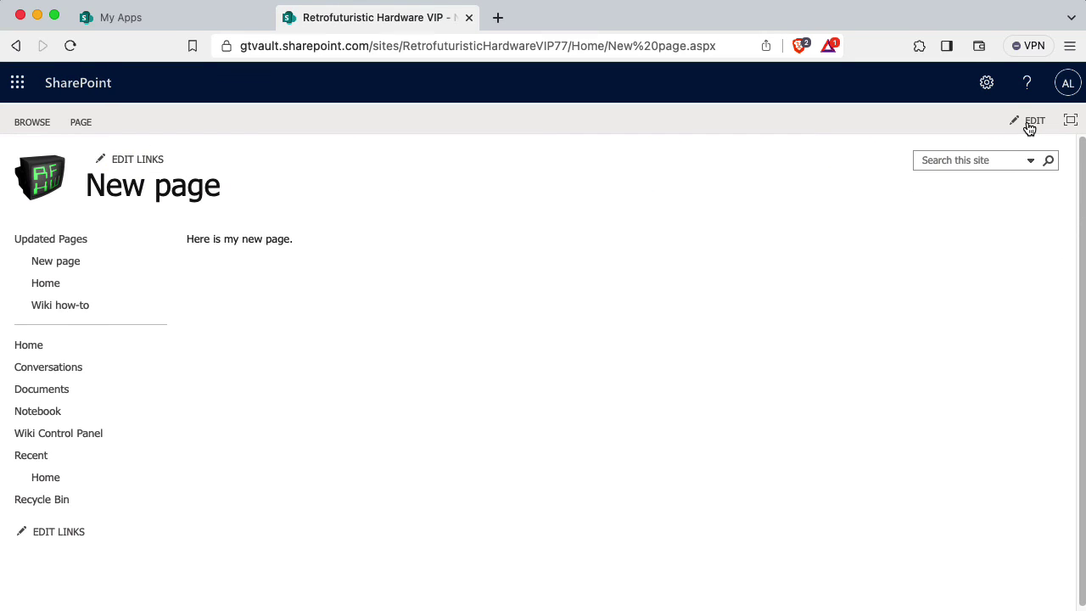
Step: Show Wiki how-to's Creating pages section with the site Settings panel open beside it
{"action": "left_click", "coordinate": [56, 307]}
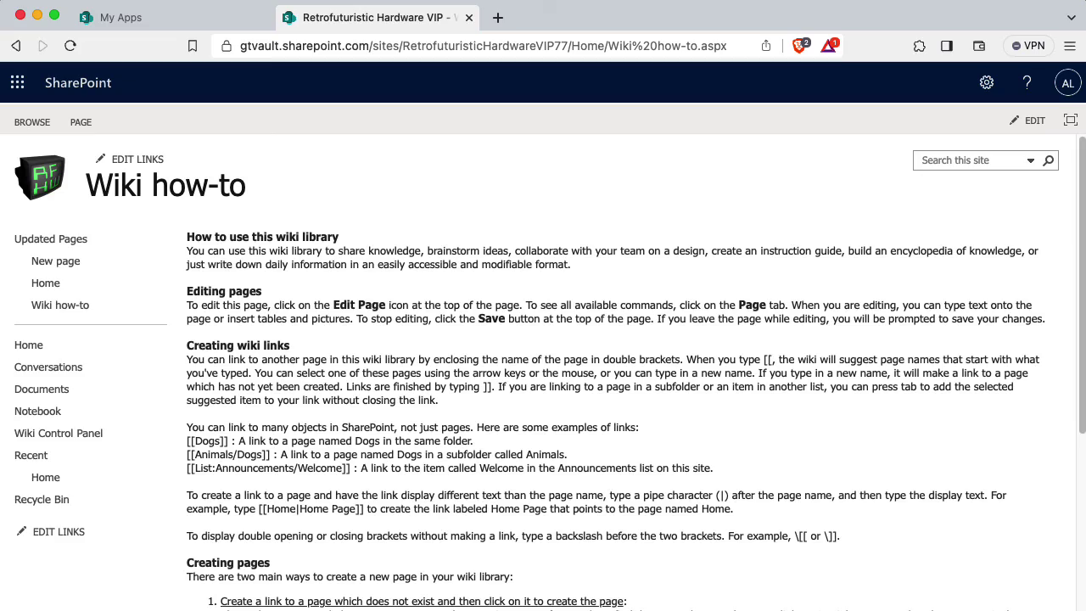
{"action": "scroll", "coordinate": [456, 415], "scroll_direction": "down", "scroll_amount": 4}
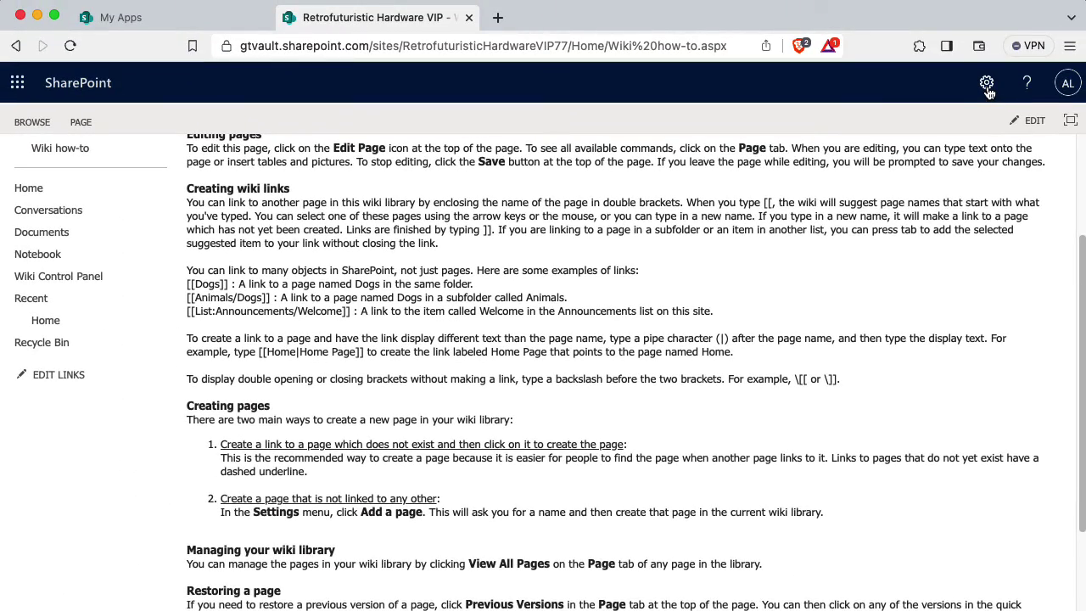
{"action": "left_click", "coordinate": [987, 85]}
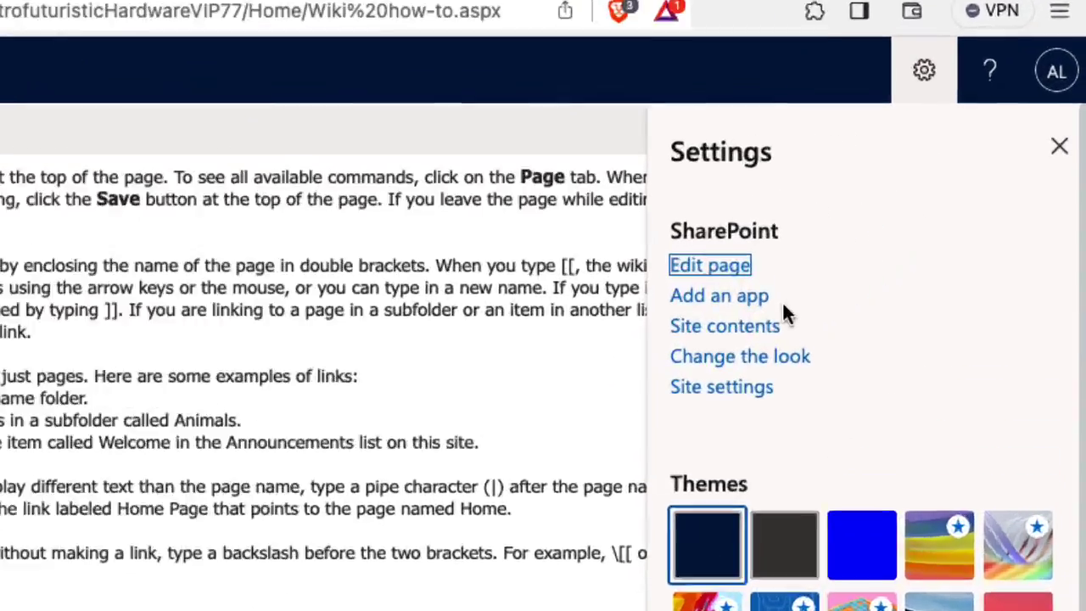